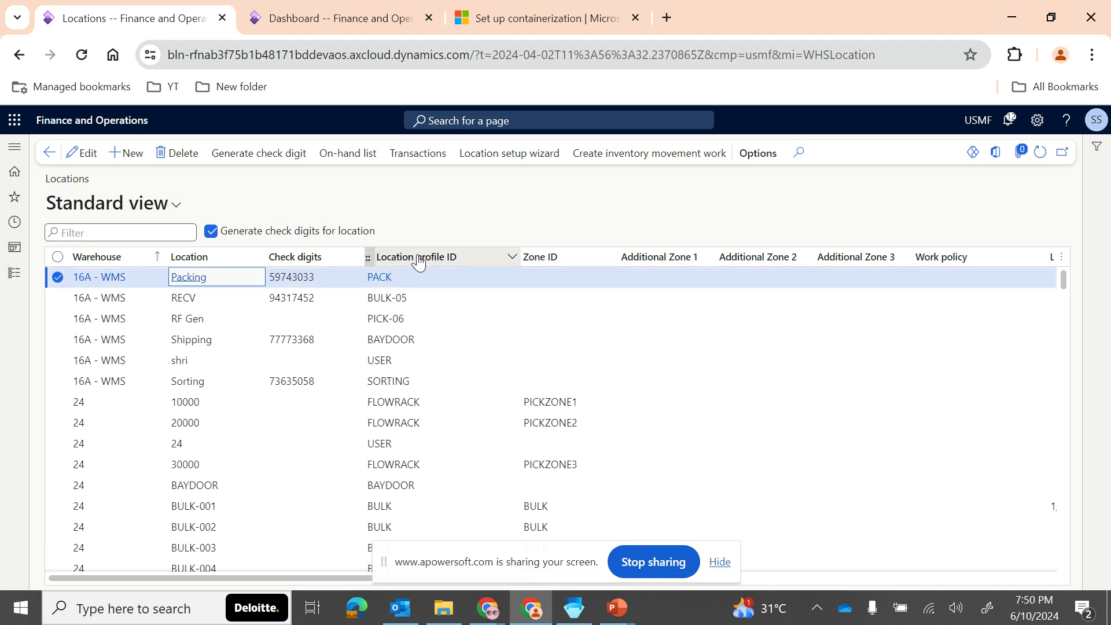
# Open the PACK location profile of the Packing location and check it against the Configurations slide in PowerPoint
pyautogui.click(381, 281)
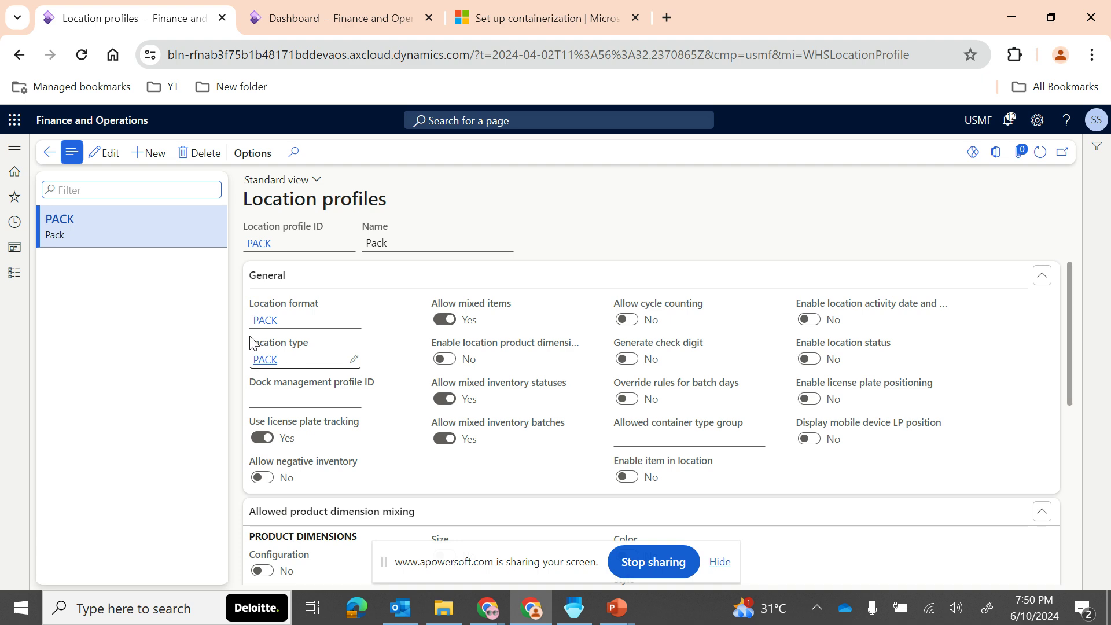
pyautogui.hotkey('alt', 'Tab')
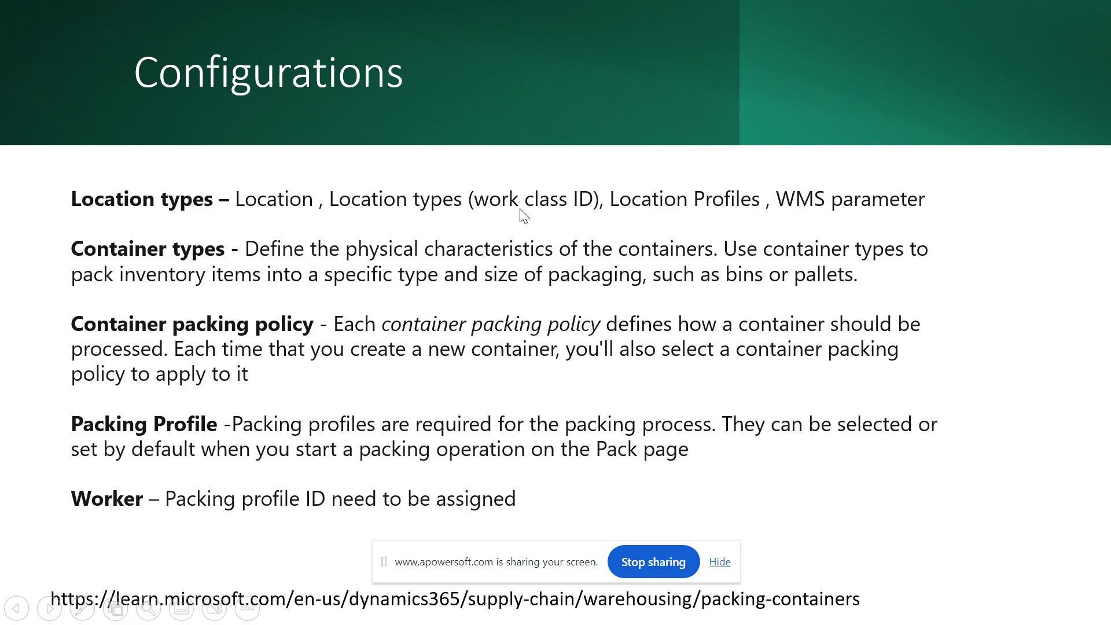
pyautogui.hotkey('alt', 'Tab')
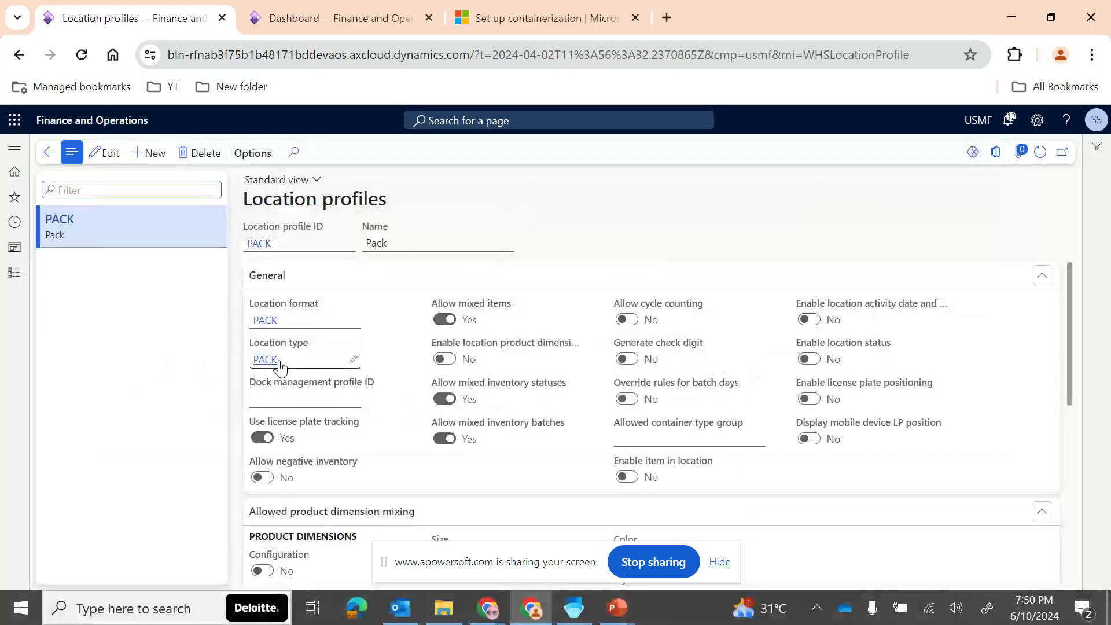
# Open the mobile device menu items page from the Warehouse management setup
pyautogui.click(15, 273)
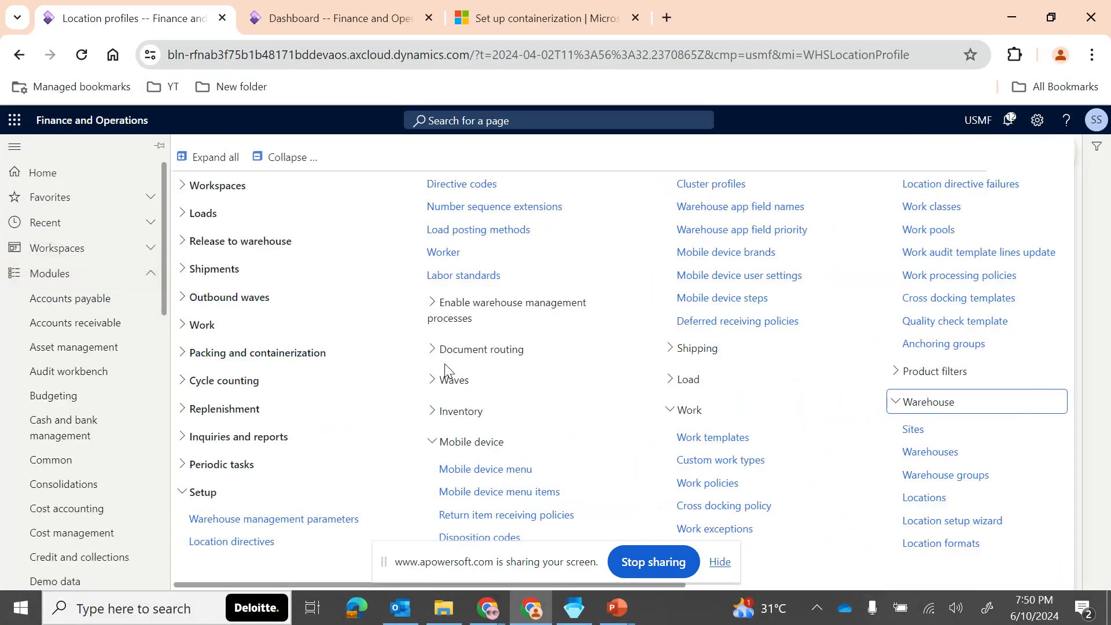
pyautogui.hscroll(5, 588, 437)
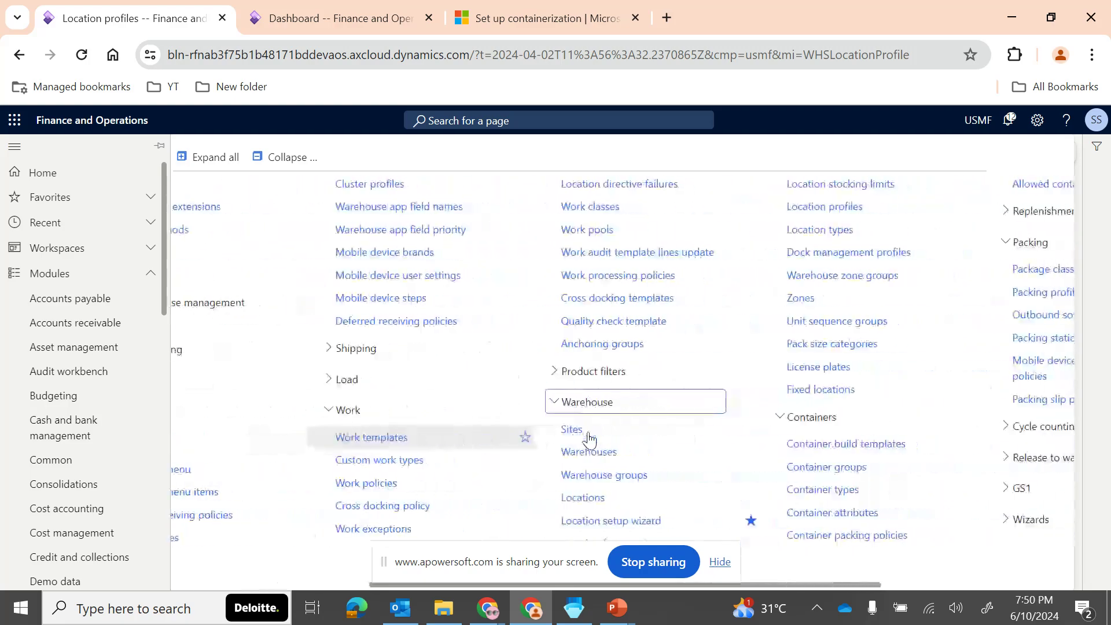
pyautogui.hscroll(3, 589, 439)
pyautogui.hscroll(2, 589, 439)
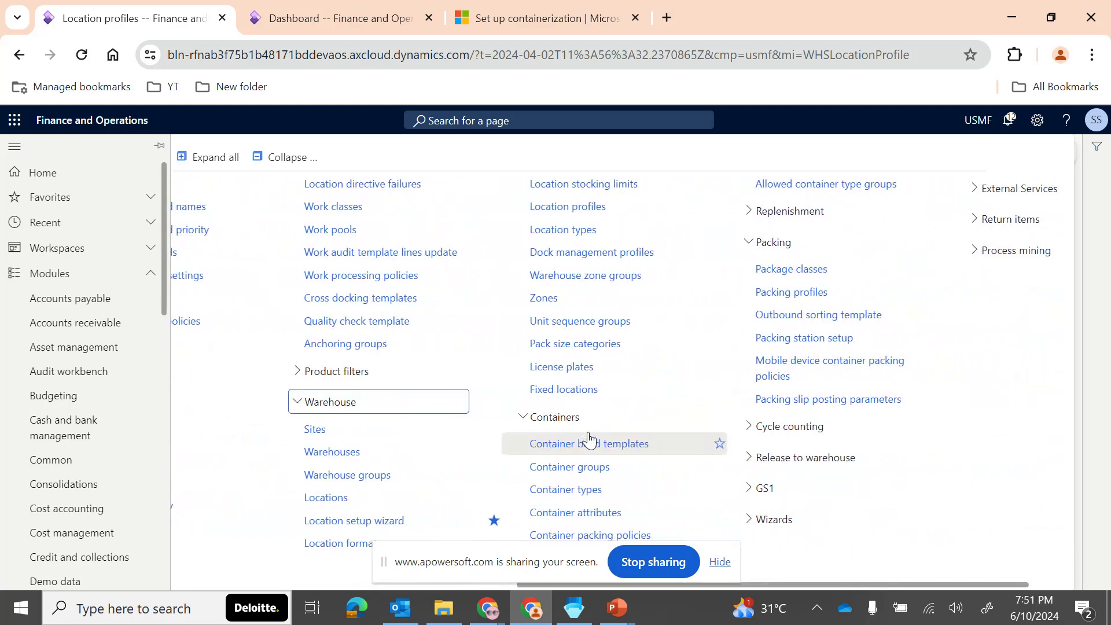
pyautogui.hscroll(1, 589, 441)
pyautogui.hscroll(-1, 399, 469)
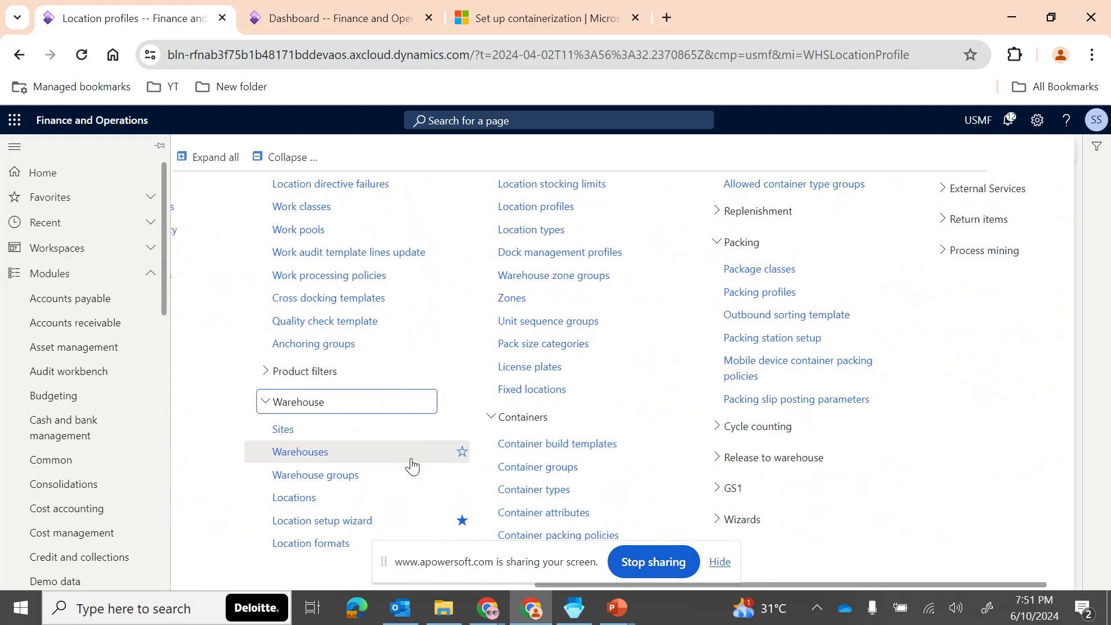
pyautogui.hscroll(-9, 411, 466)
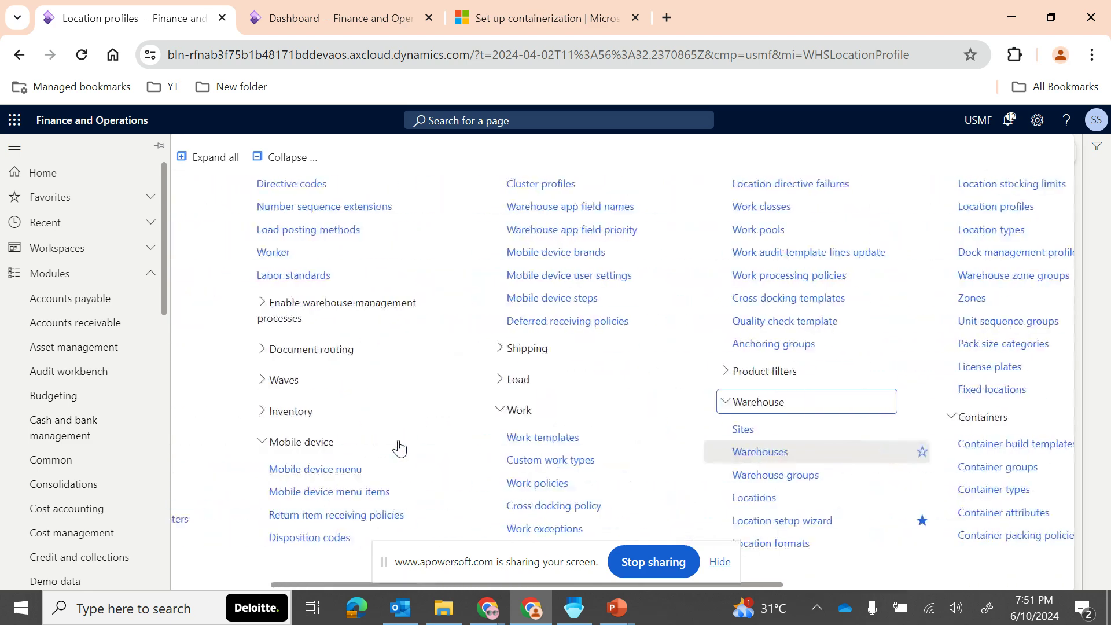
pyautogui.click(285, 157)
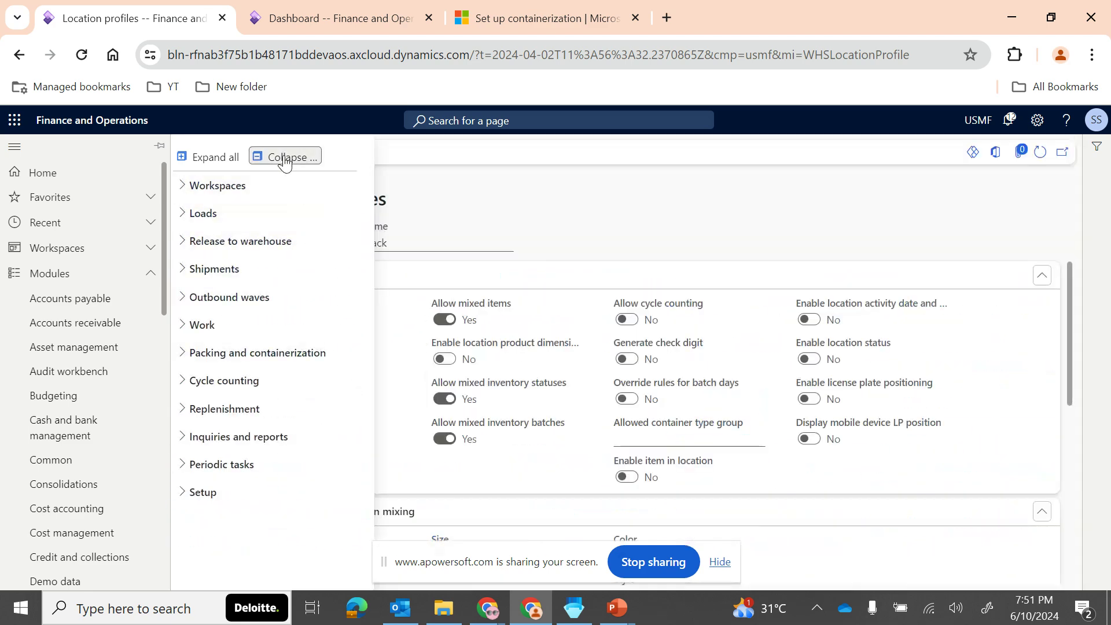
pyautogui.click(211, 496)
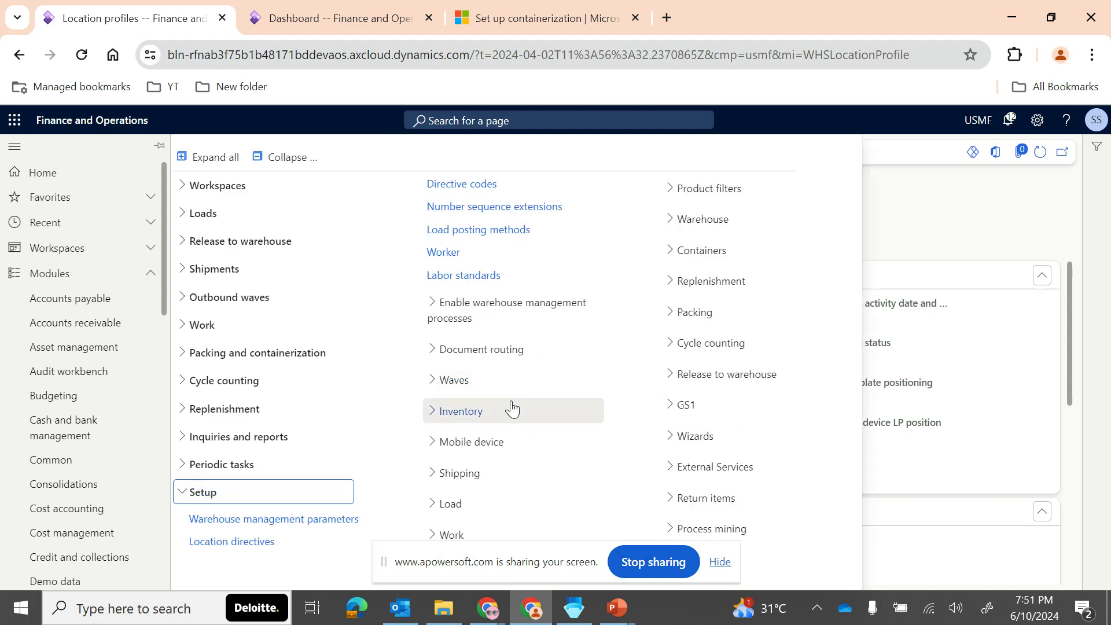
pyautogui.click(490, 444)
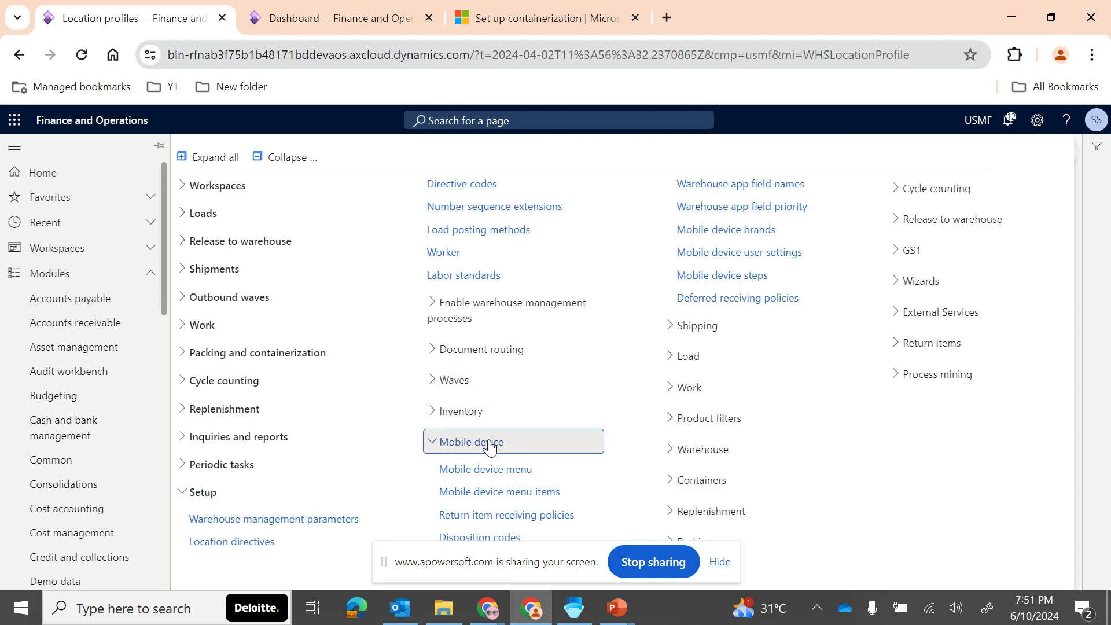
pyautogui.click(547, 491)
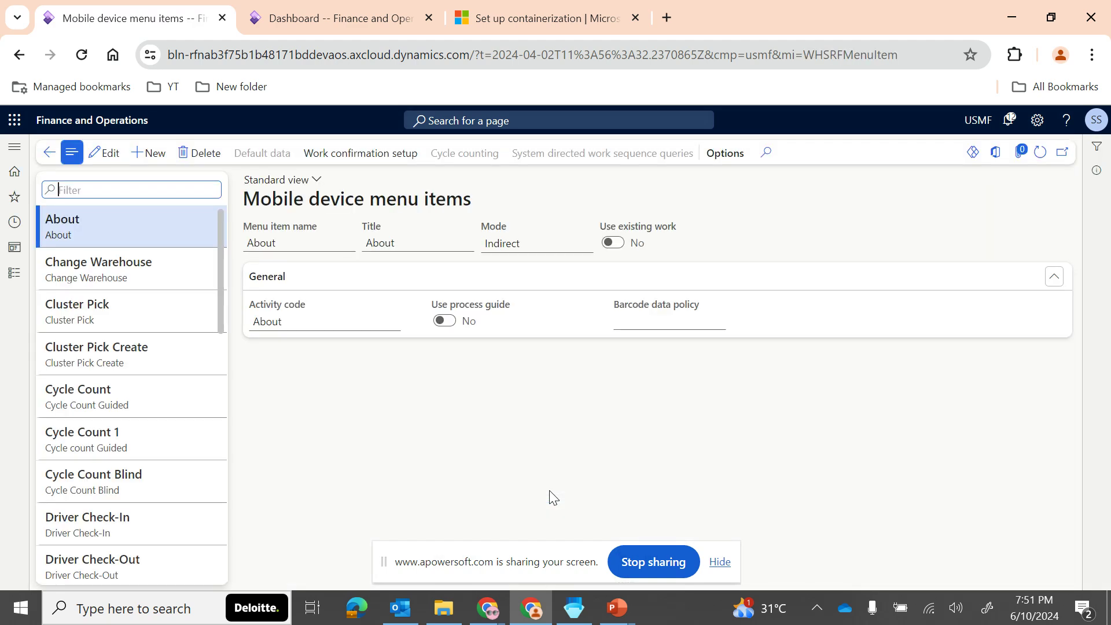
# Select the Sales Picking menu item and view the work classes assigned to it
pyautogui.scroll(-3, 105, 511)
pyautogui.scroll(-4, 105, 511)
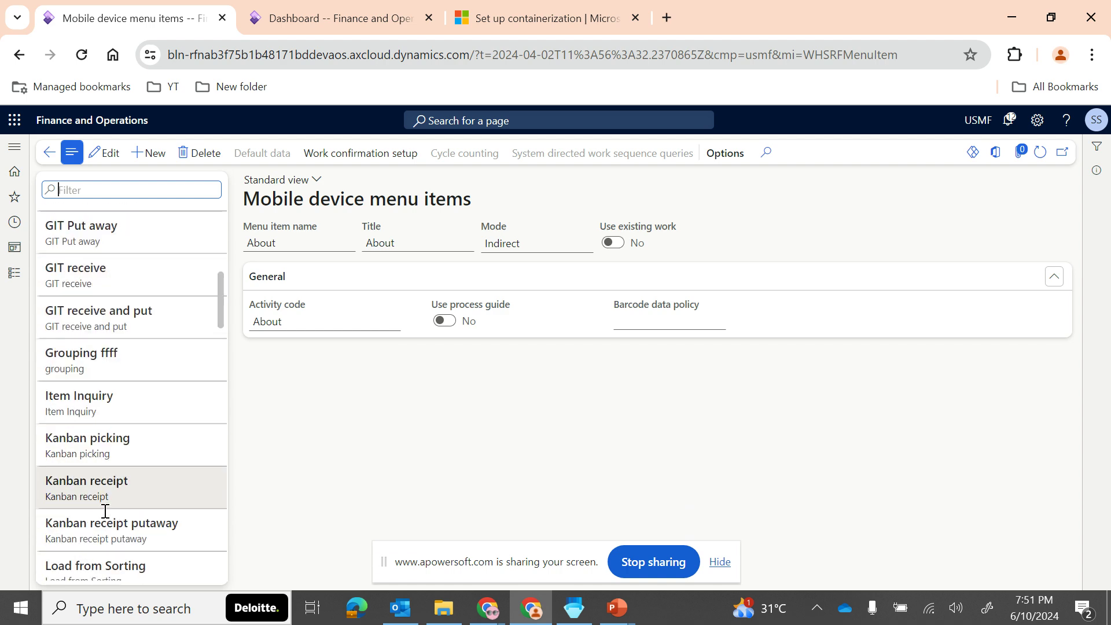
pyautogui.scroll(-10, 105, 512)
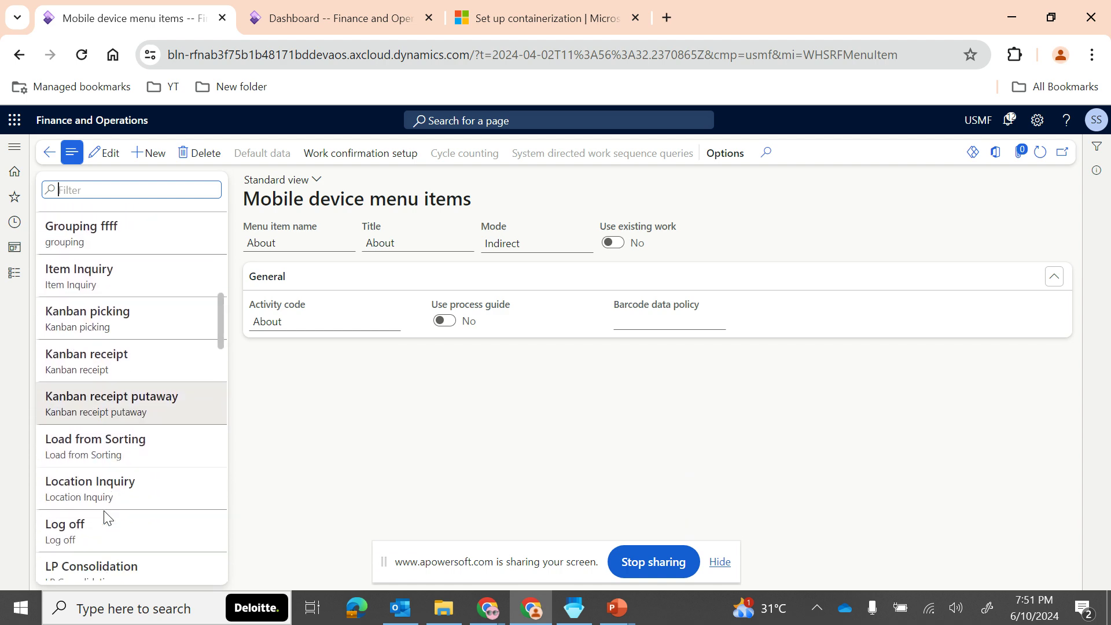
pyautogui.scroll(-8, 104, 511)
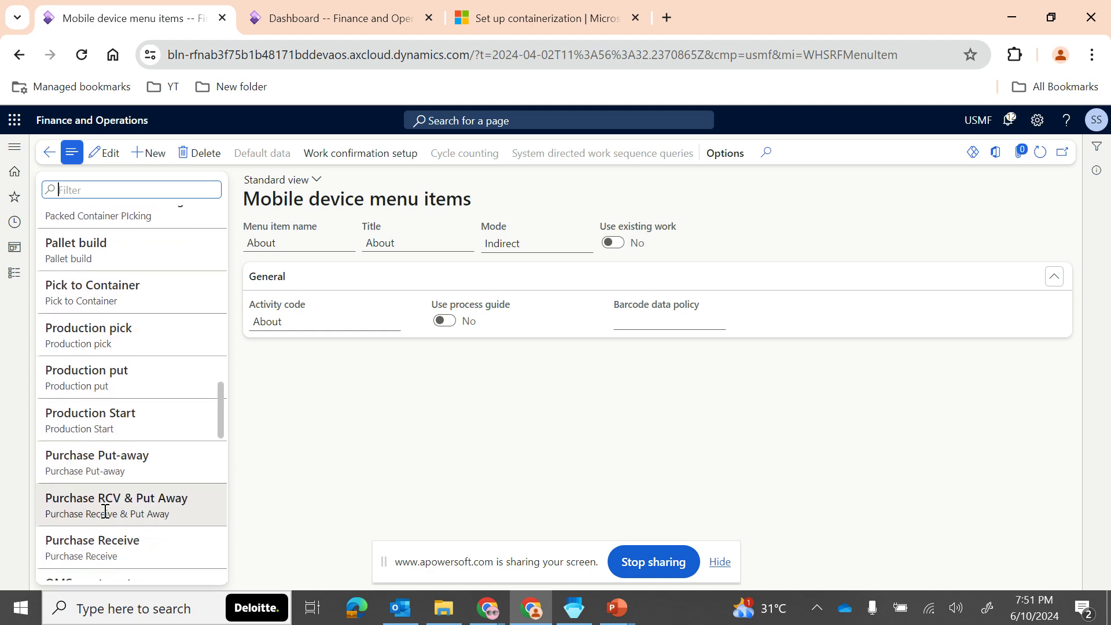
pyautogui.scroll(-8, 105, 511)
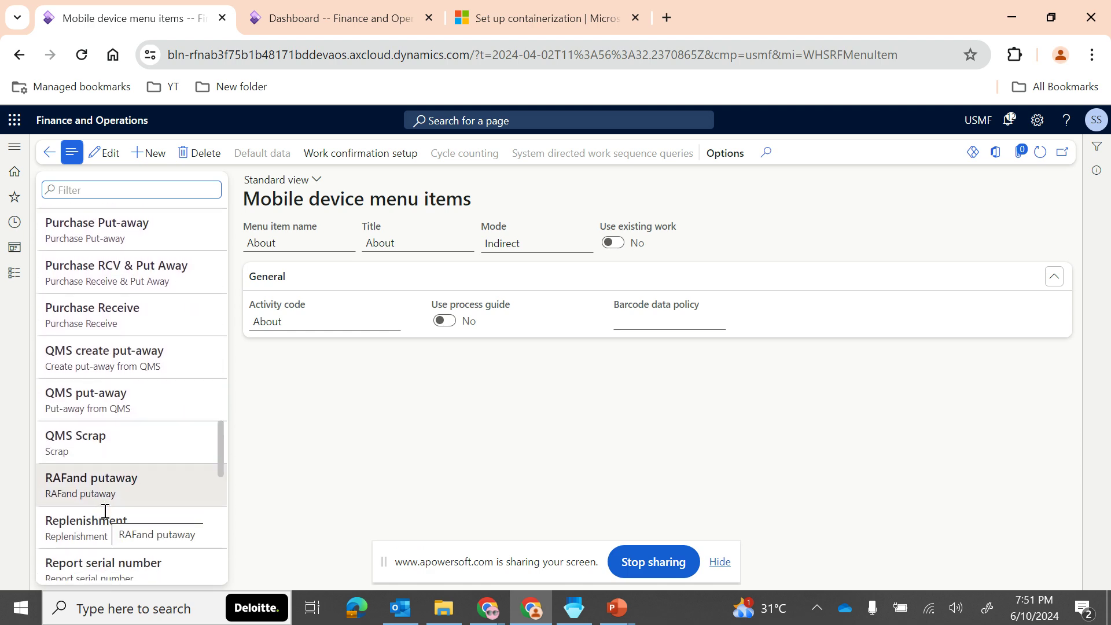
pyautogui.scroll(-2, 104, 511)
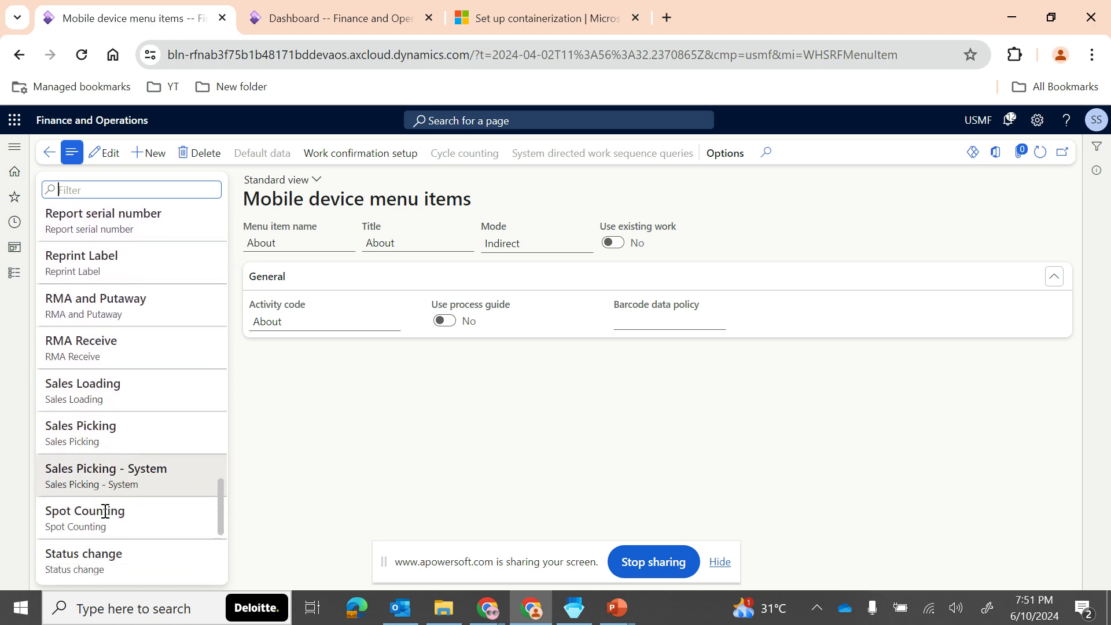
pyautogui.click(109, 438)
pyautogui.scroll(-3, 457, 433)
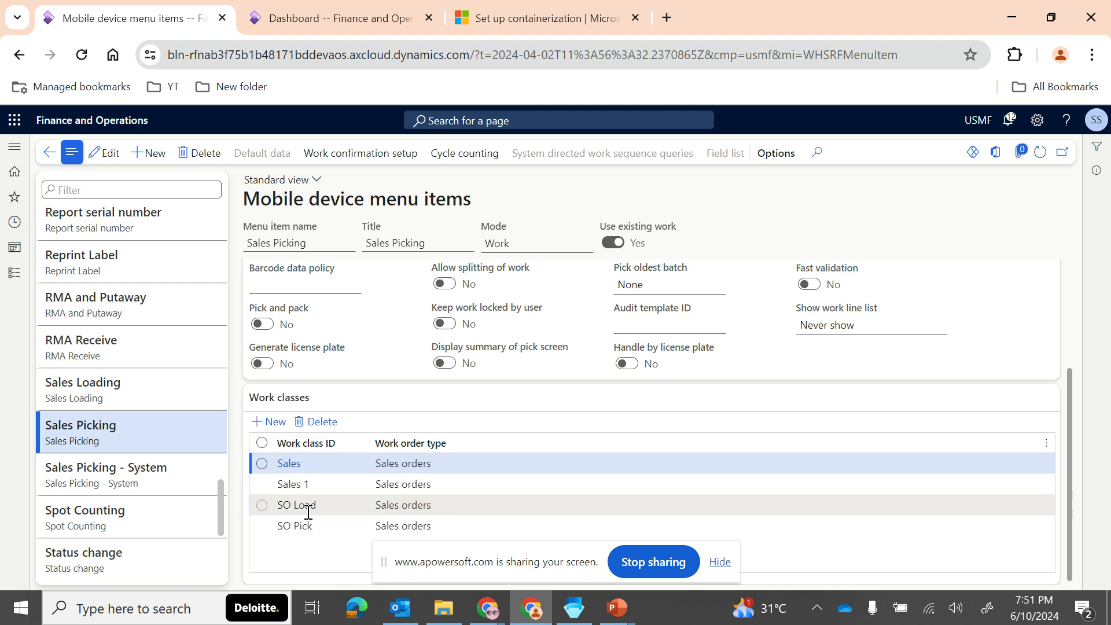
# Open the SO Load work class to examine its valid put location types, comparing them with the Configurations slide in PowerPoint
pyautogui.moveTo(308, 501)
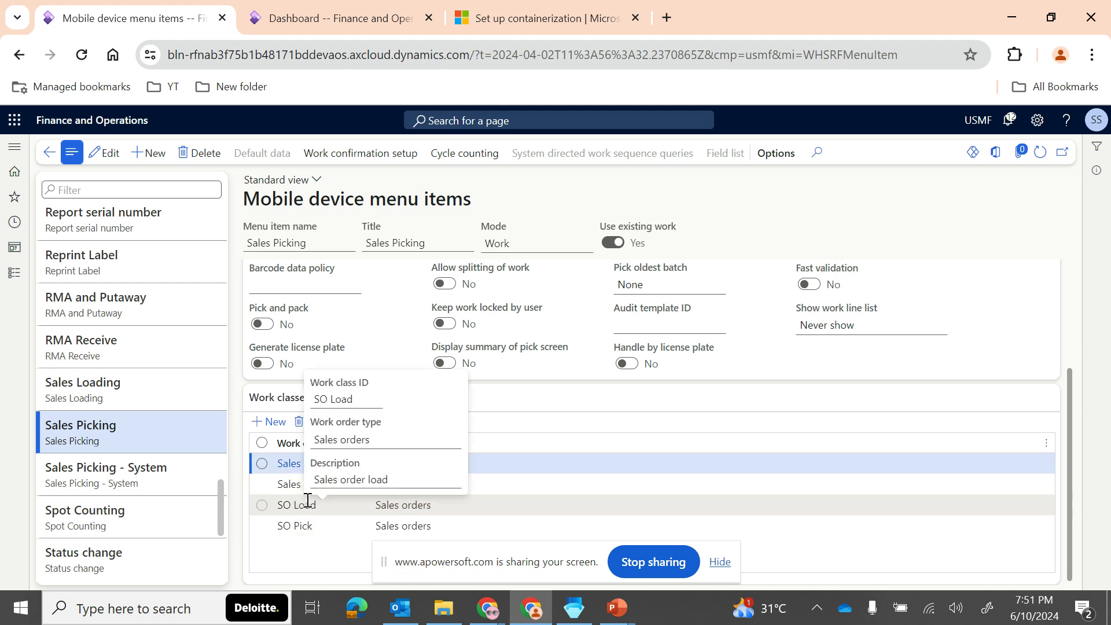
pyautogui.click(304, 508)
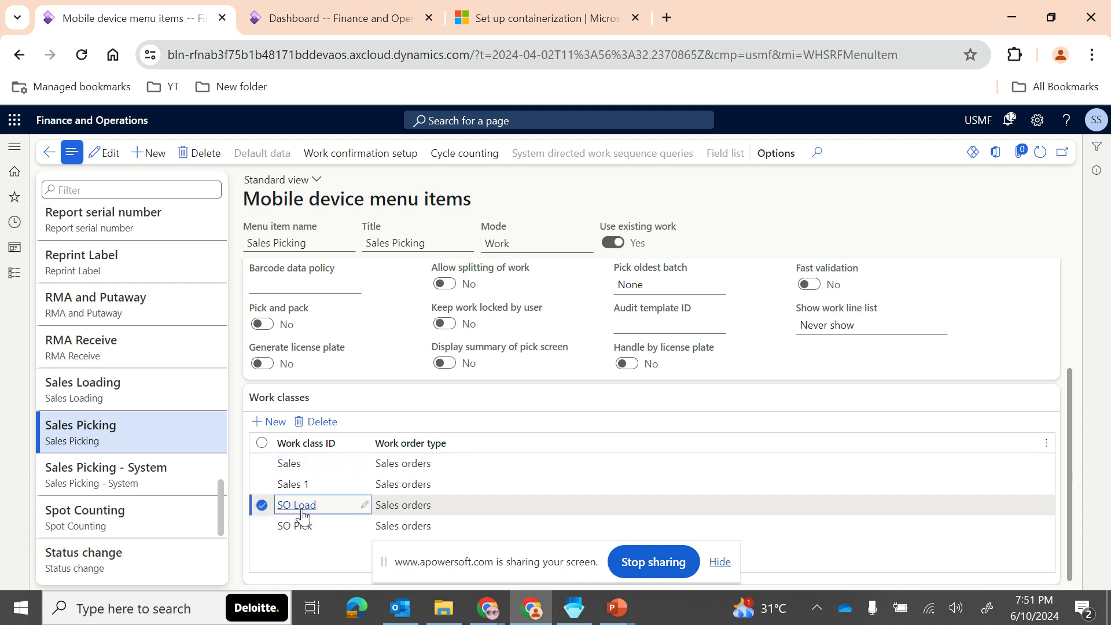
pyautogui.moveTo(301, 512)
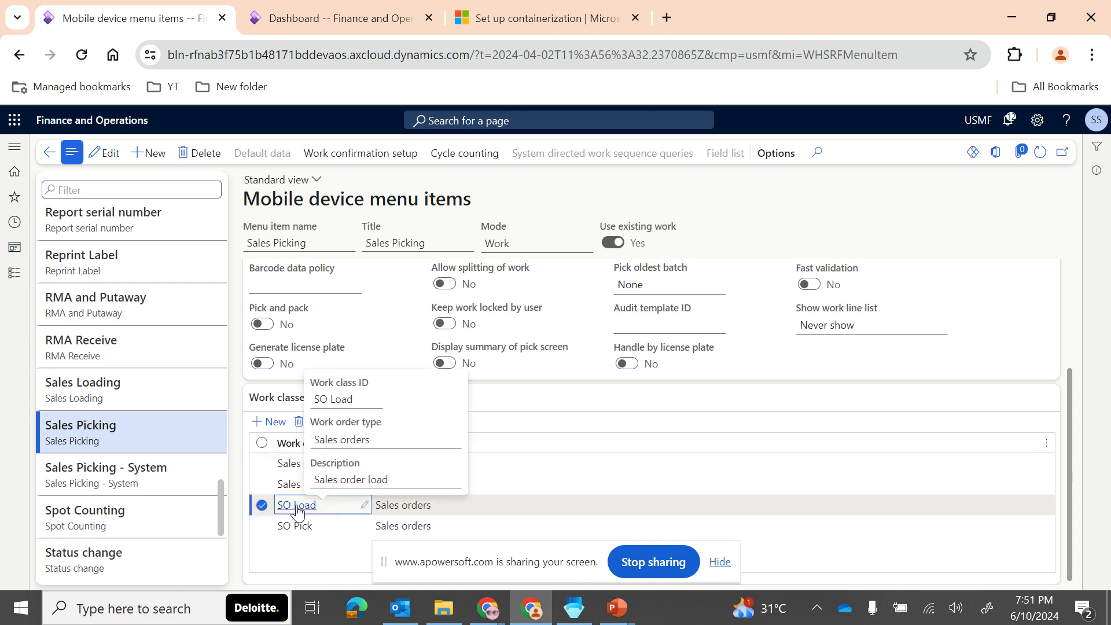
pyautogui.click(296, 506)
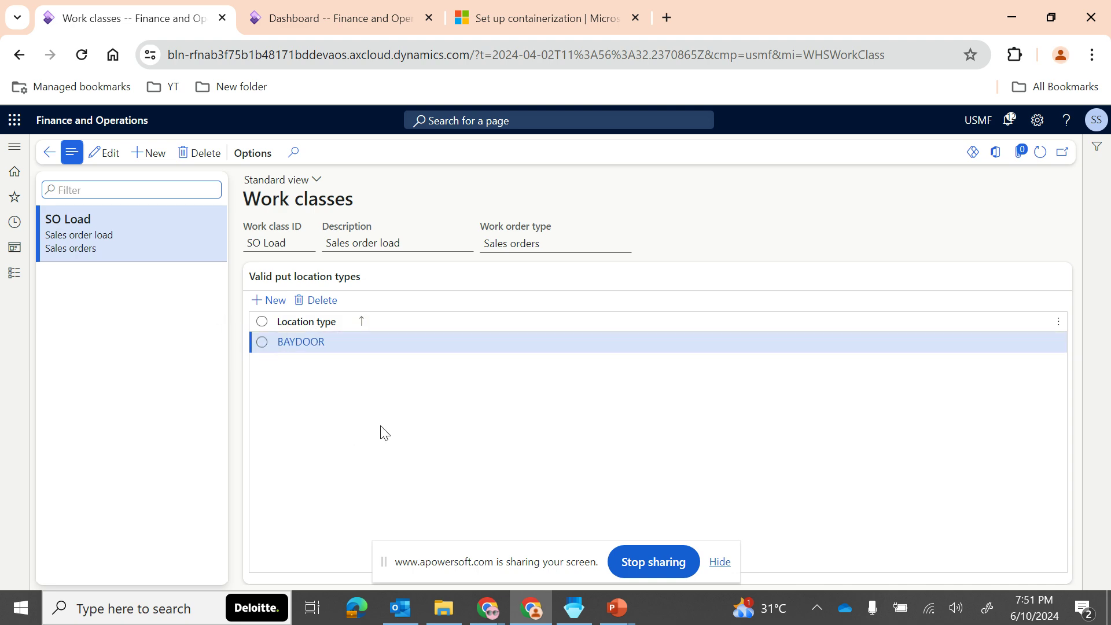
pyautogui.hotkey('alt', 'Tab')
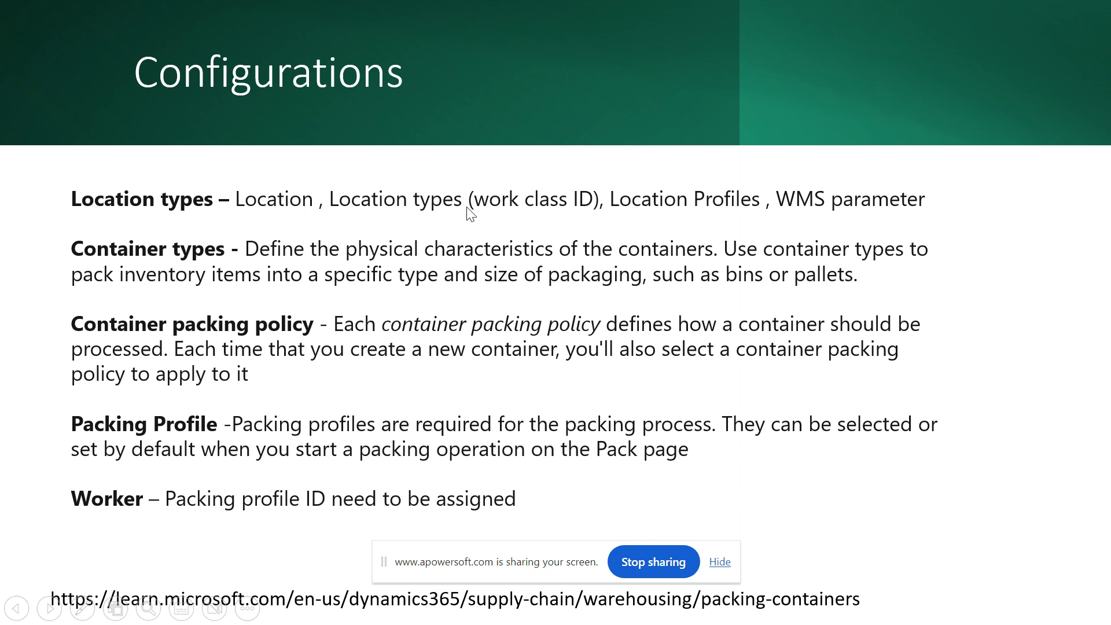
pyautogui.hotkey('alt', 'Tab')
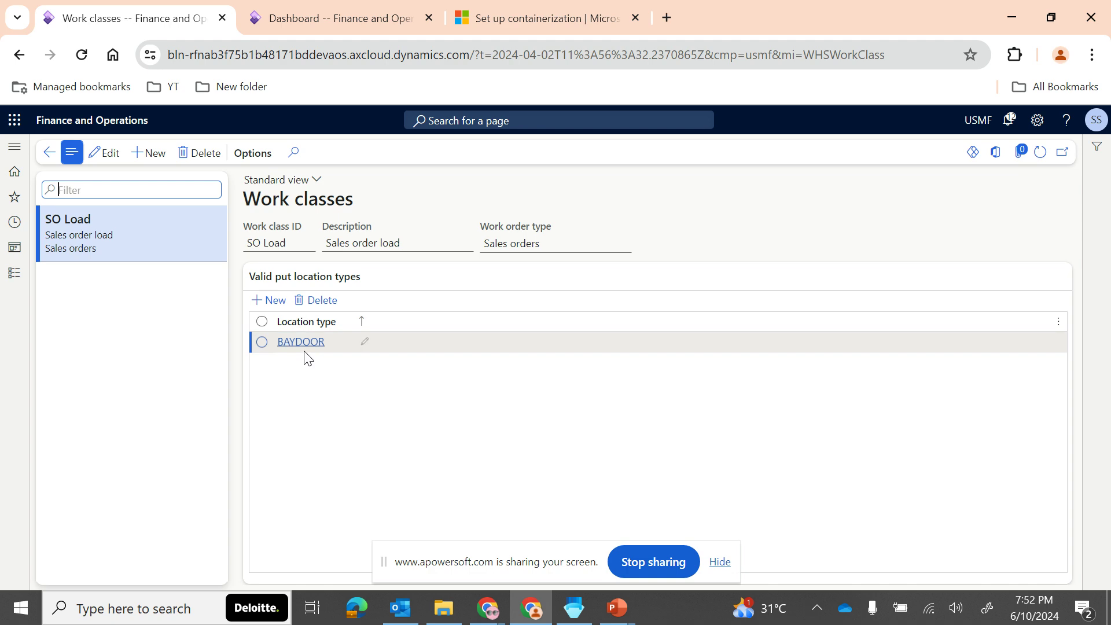
pyautogui.hotkey('alt', 'Tab')
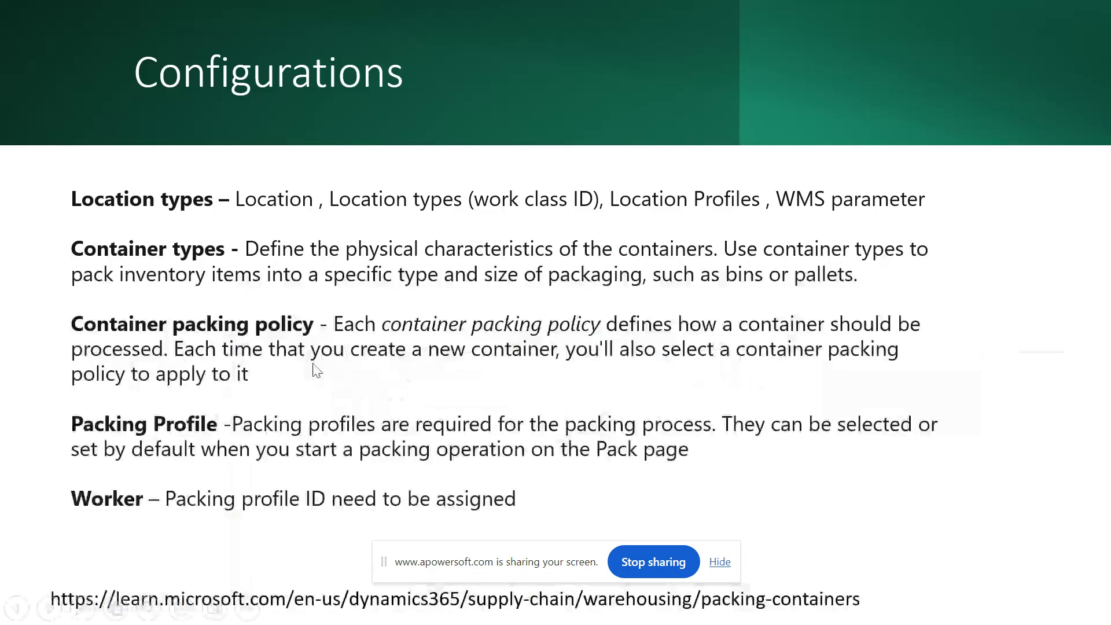
pyautogui.hotkey('alt', 'Tab')
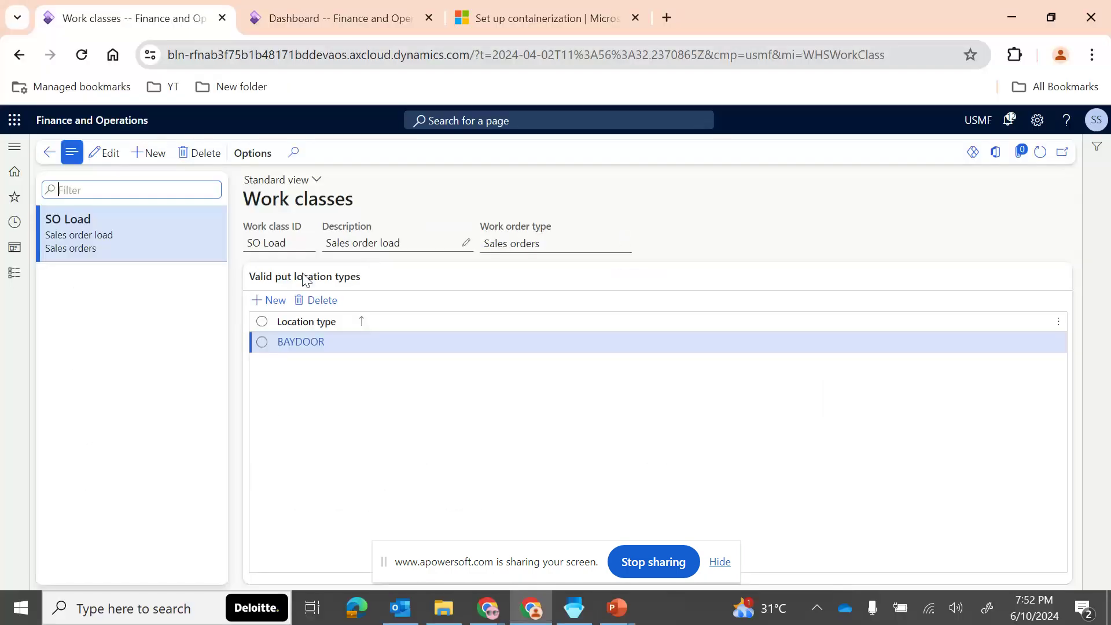
# Open the warehouse management parameters, examine the packing location type, and refer back to the Configurations slide in PowerPoint
pyautogui.click(14, 274)
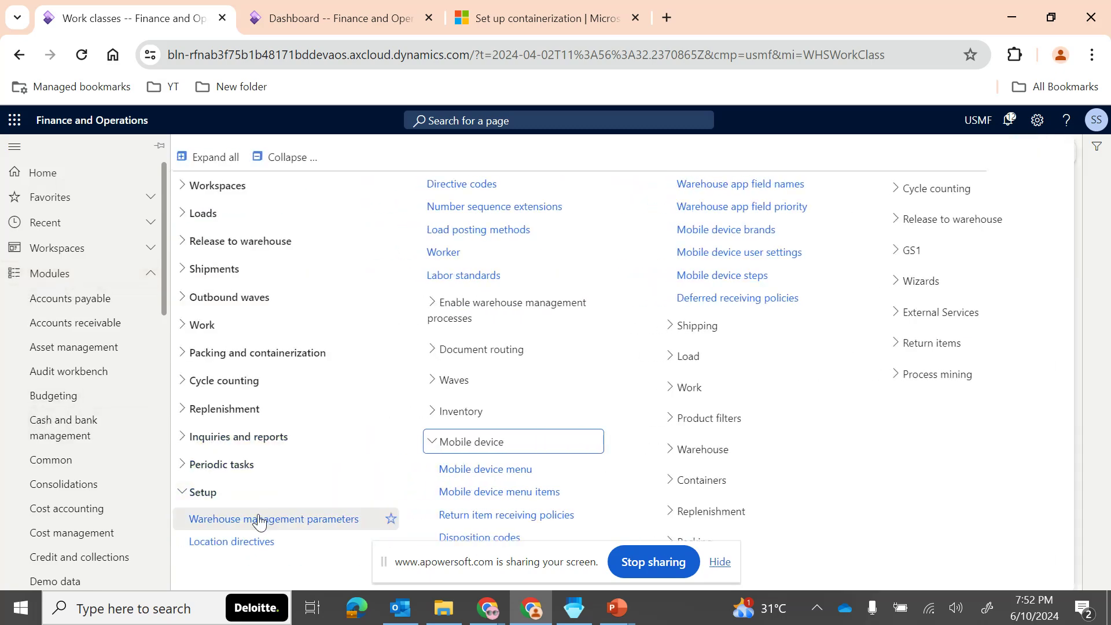
pyautogui.click(280, 520)
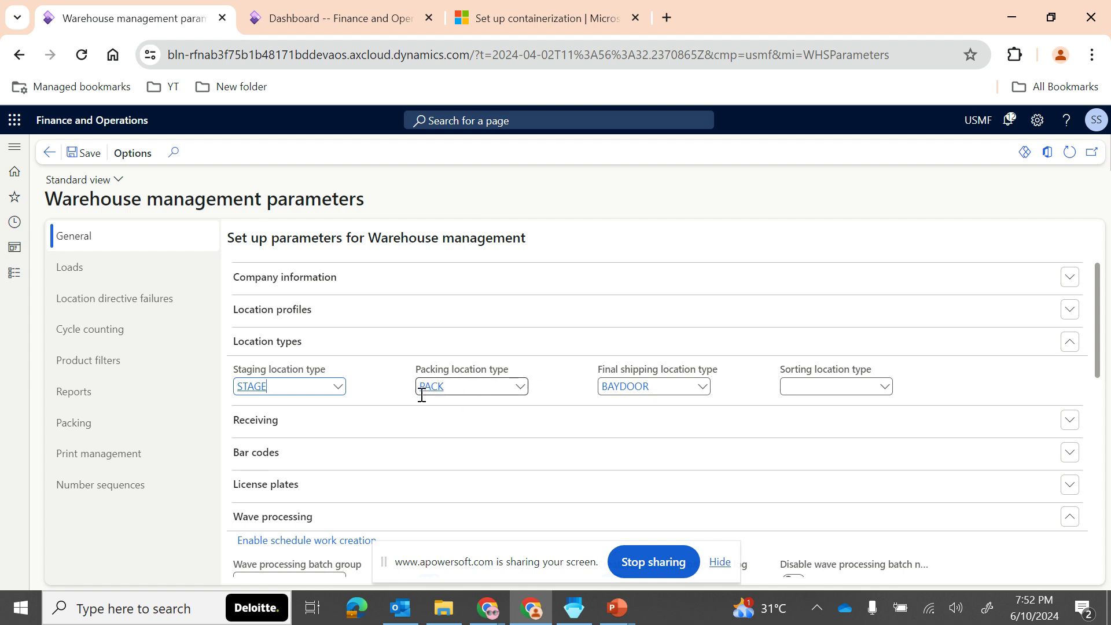
pyautogui.moveTo(422, 395)
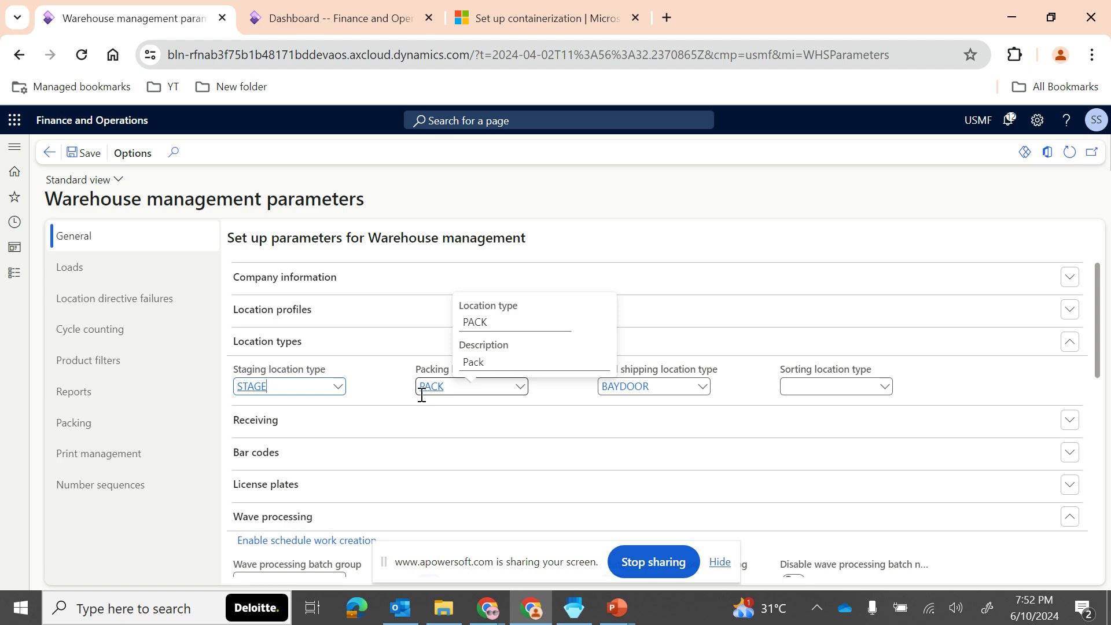
pyautogui.hotkey('alt', 'Tab')
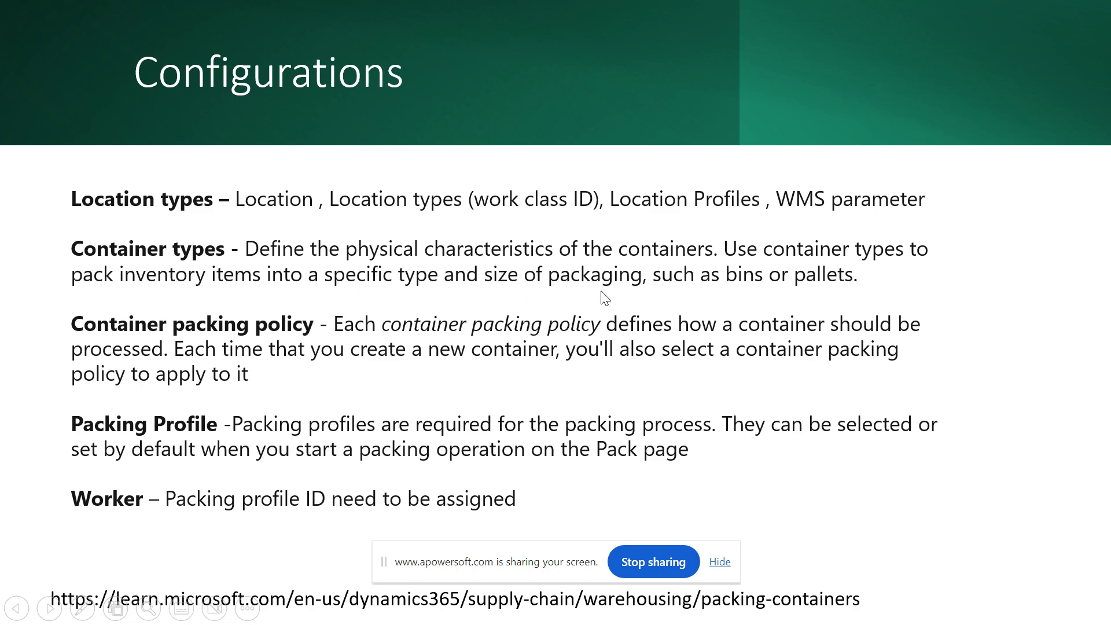
pyautogui.hotkey('alt', 'Tab')
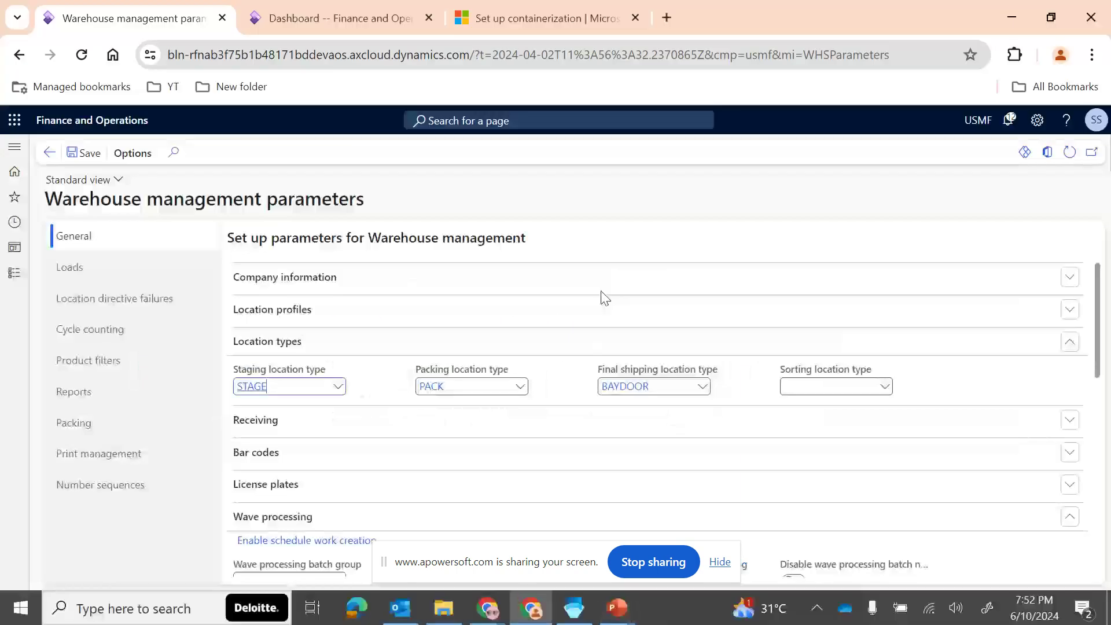
# Open the container types page from the Containers setup in Warehouse management
pyautogui.click(8, 272)
pyautogui.scroll(-10, 67, 521)
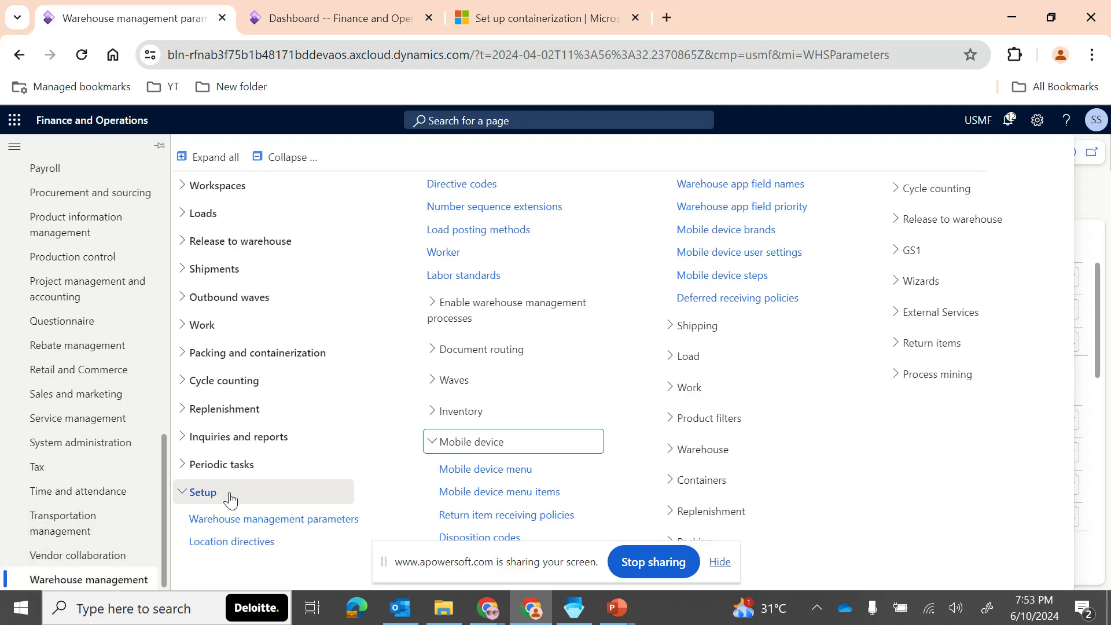
pyautogui.click(521, 447)
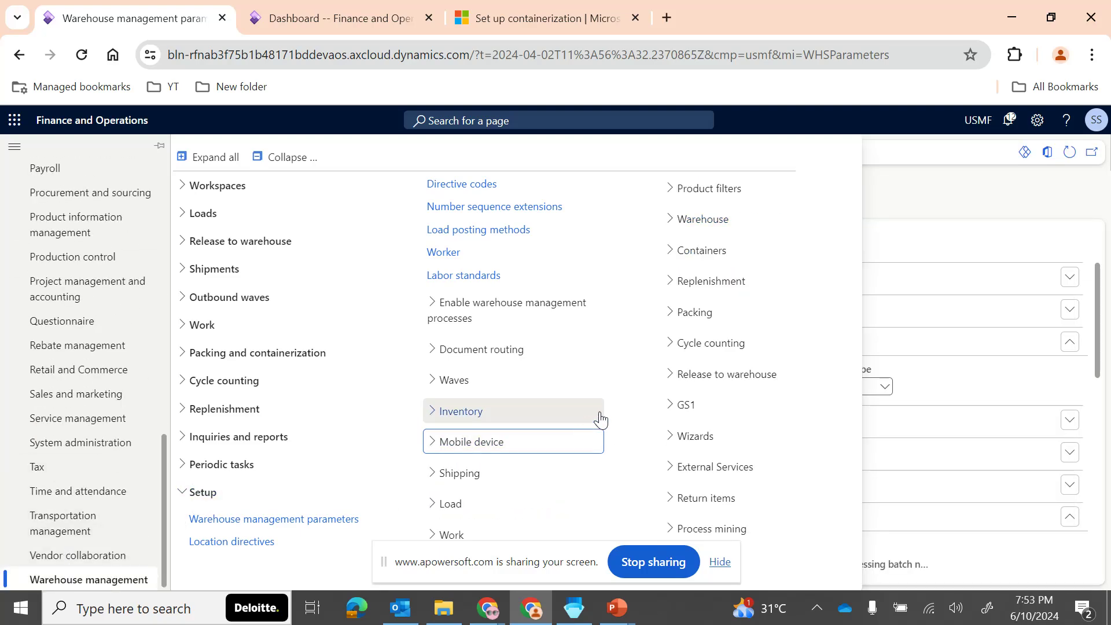
pyautogui.click(705, 250)
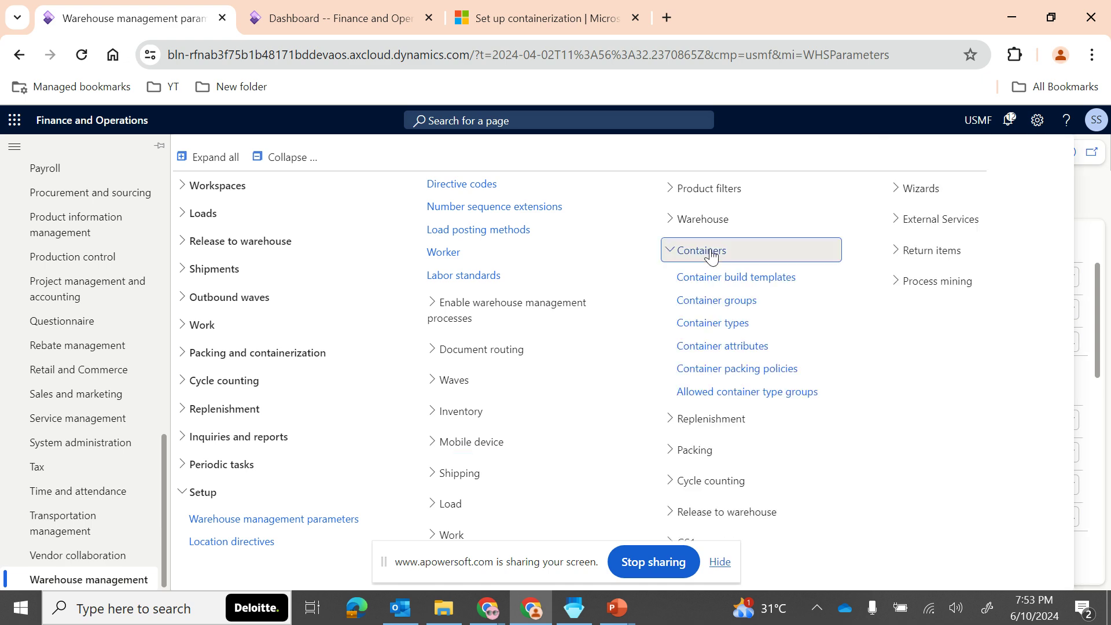
pyautogui.click(715, 323)
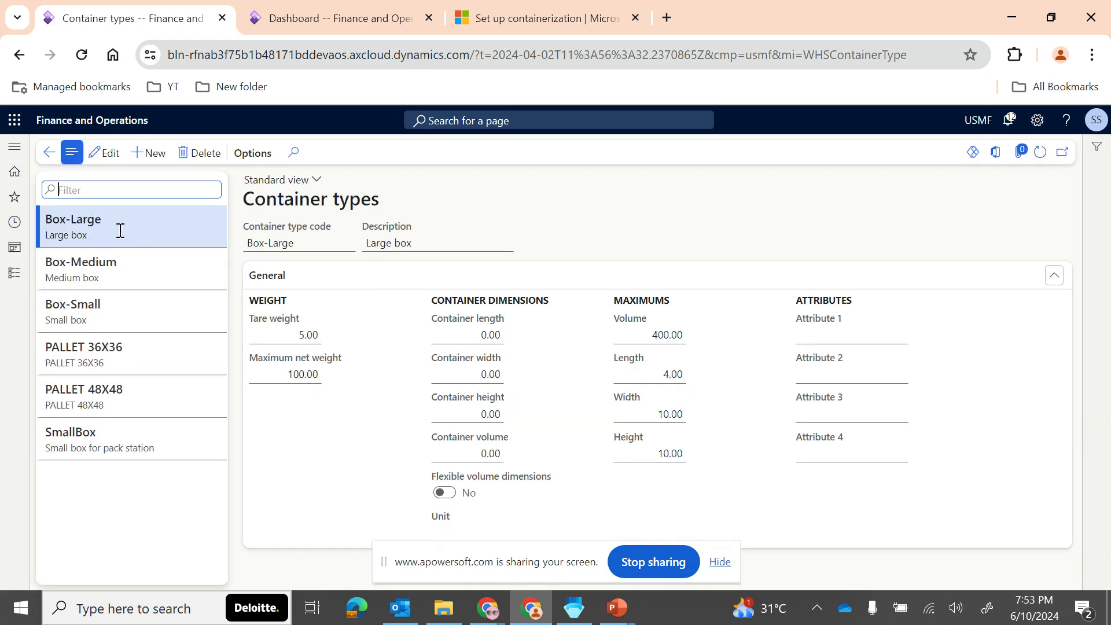
# View the Box-Medium and Box-Small container types, then refer back to the Configurations slide in PowerPoint
pyautogui.click(123, 269)
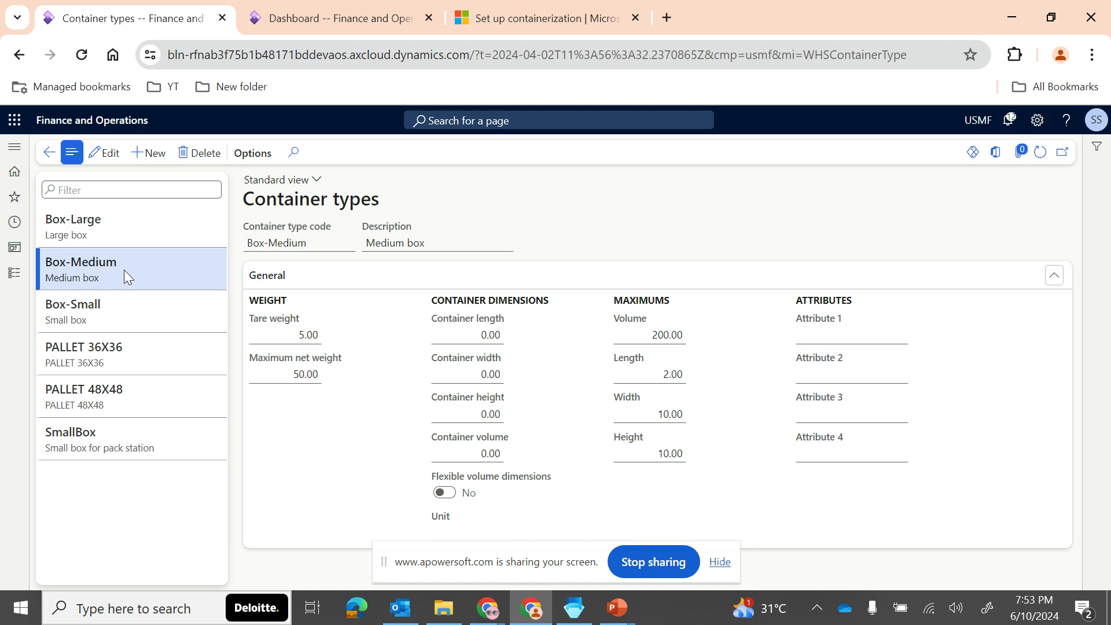
pyautogui.click(156, 317)
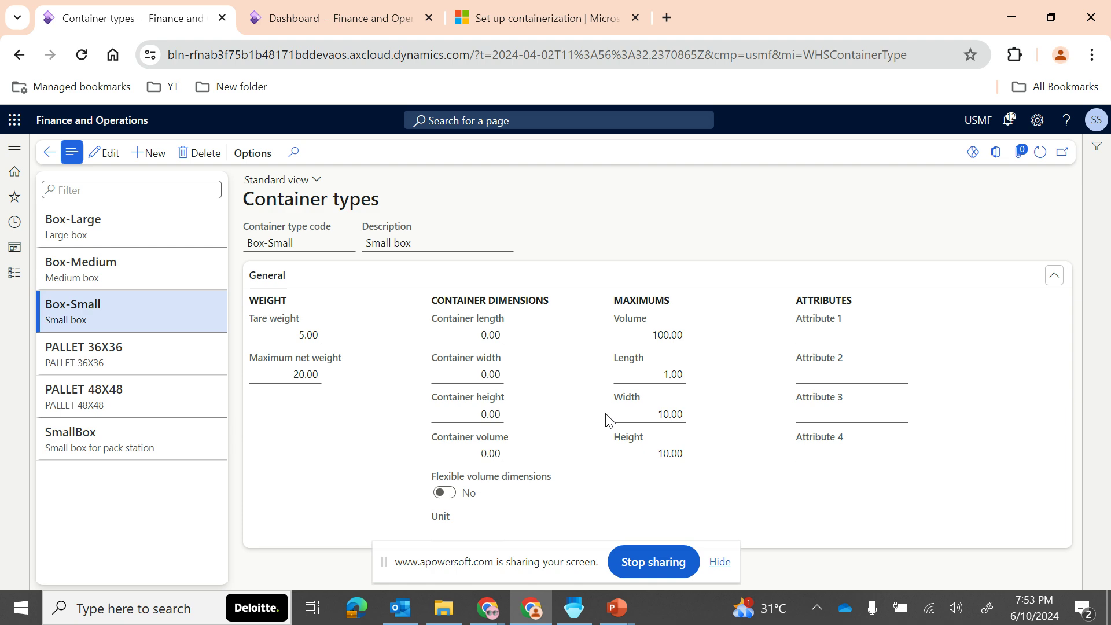
pyautogui.hotkey('alt', 'Tab')
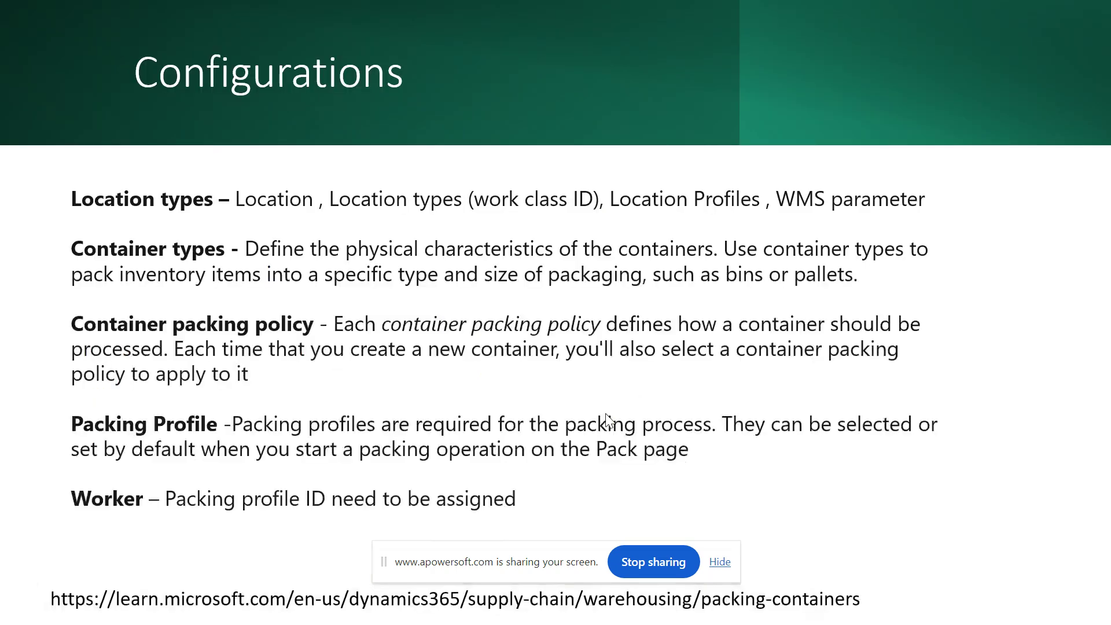
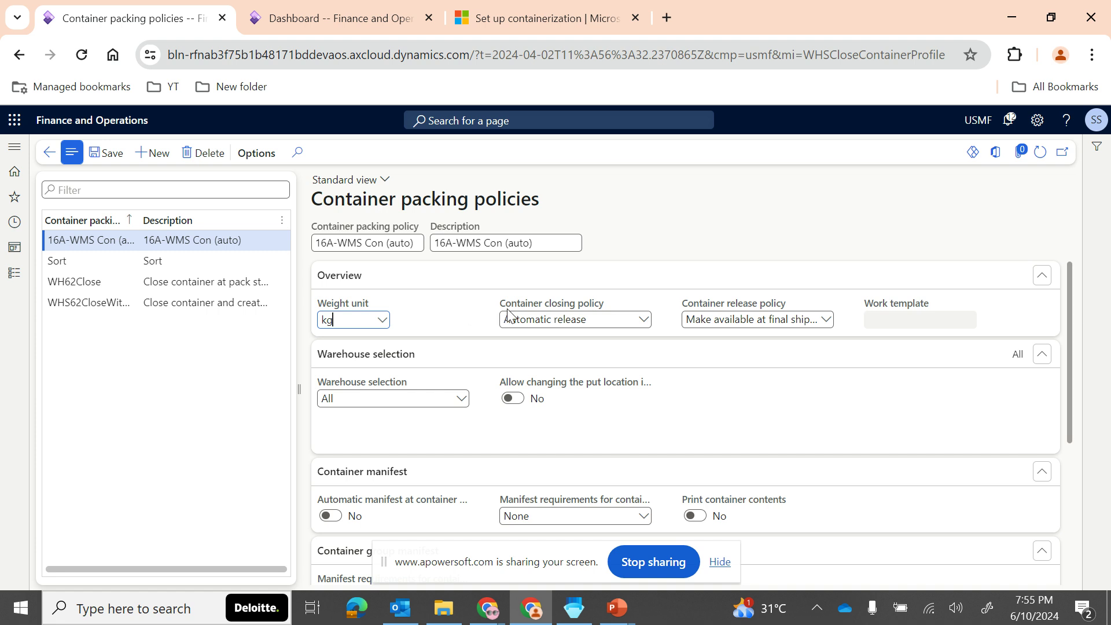
# Examine the container closing policy's description and options for 16A-WMS Con (auto), referring briefly to the Configurations slide in PowerPoint
pyautogui.moveTo(532, 309)
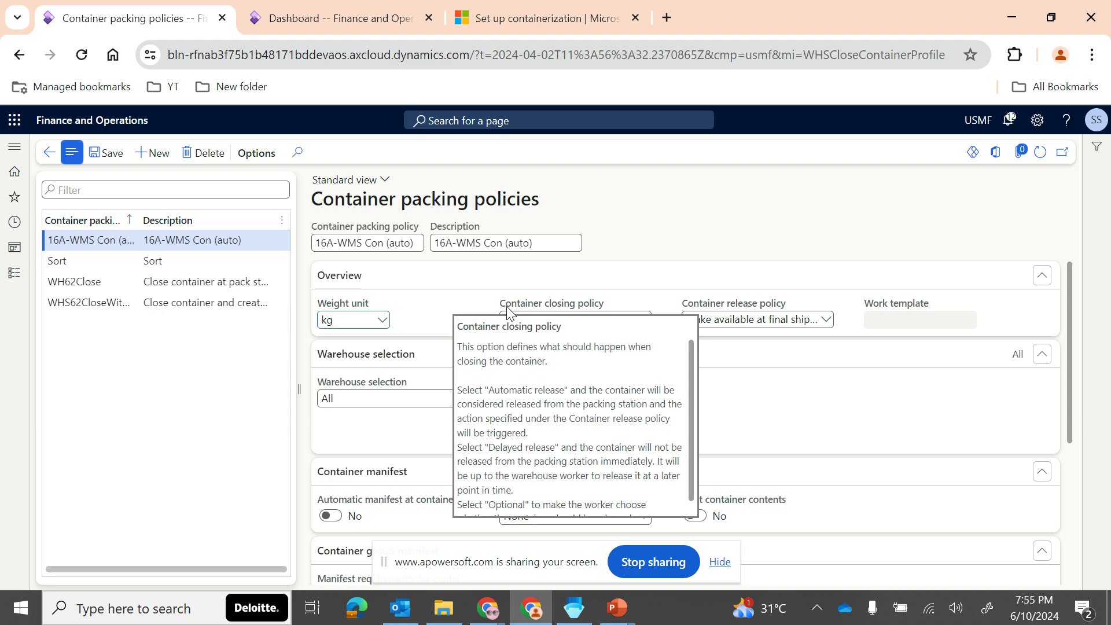
pyautogui.hotkey('alt', 'Tab')
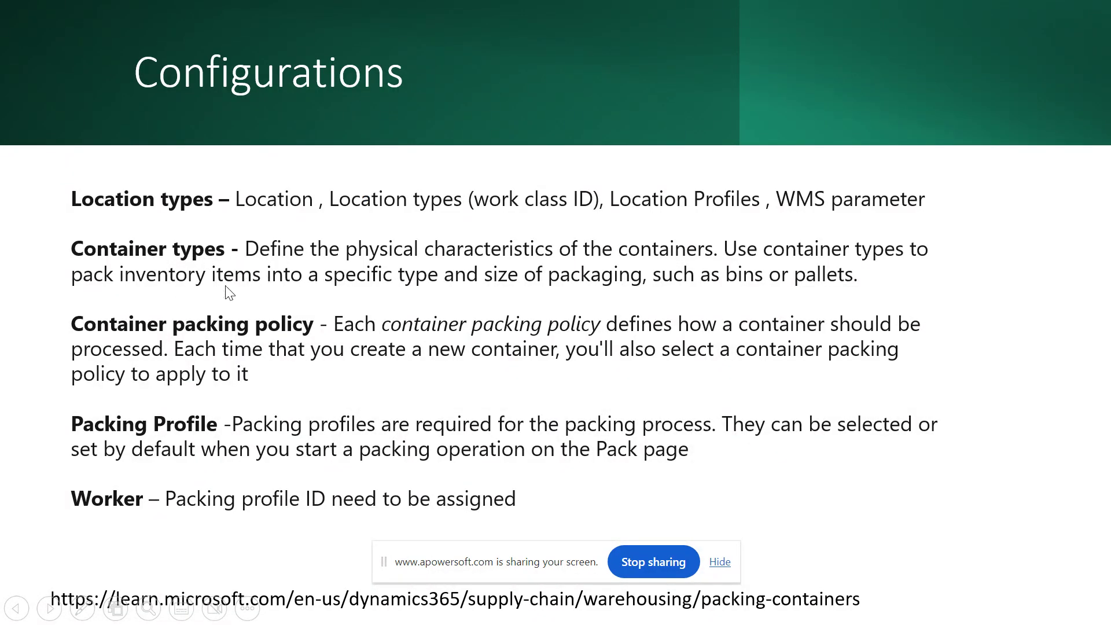
pyautogui.hotkey('alt', 'Tab')
pyautogui.moveTo(598, 322)
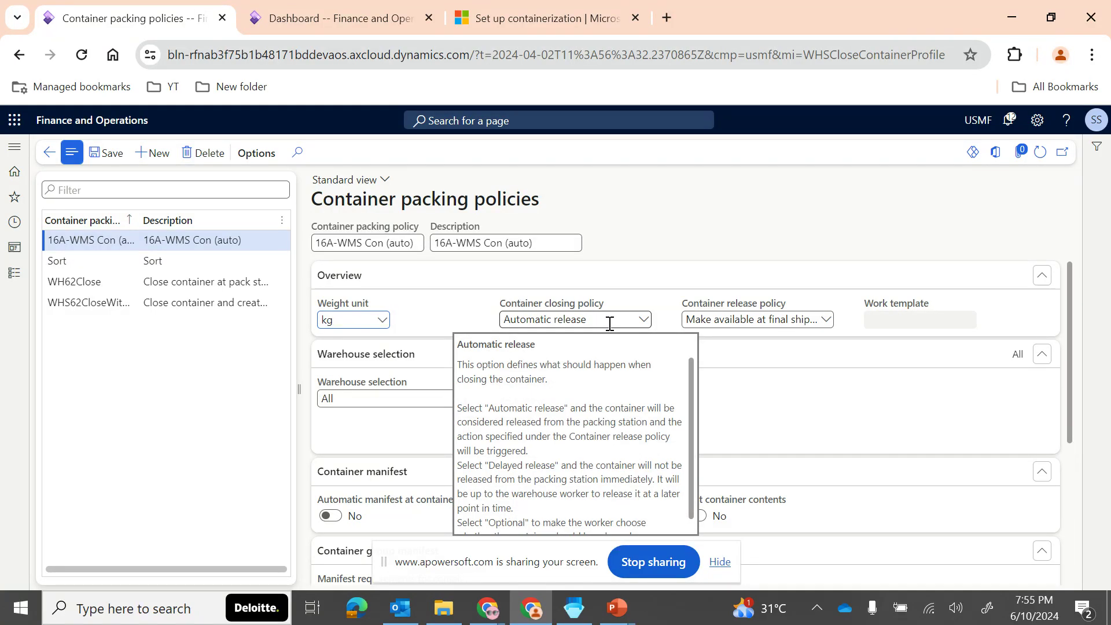
pyautogui.click(643, 321)
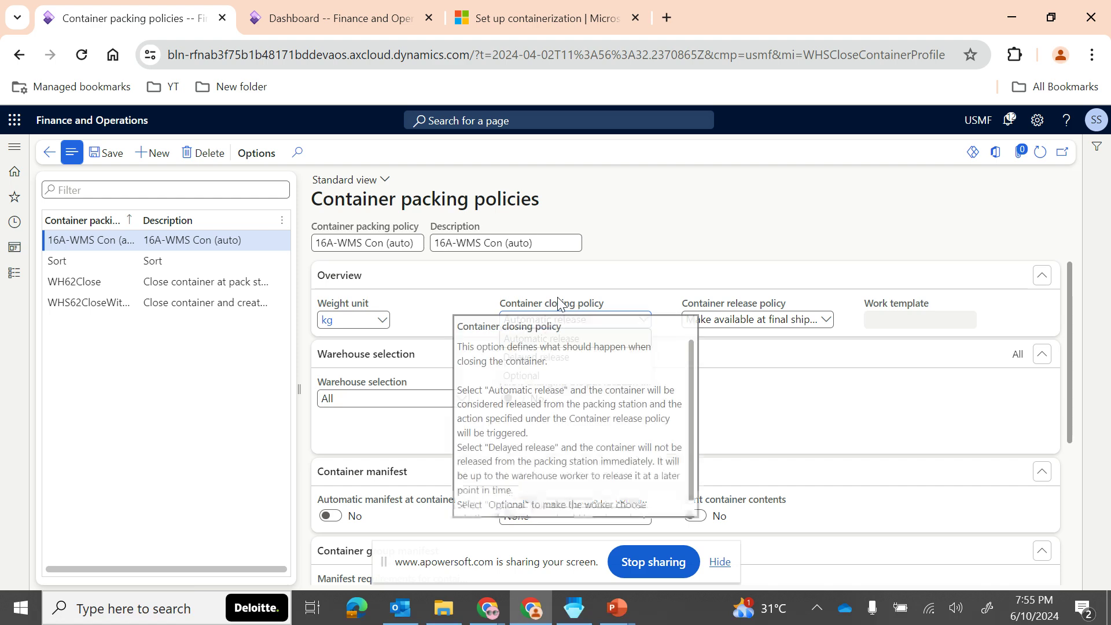
pyautogui.moveTo(581, 307)
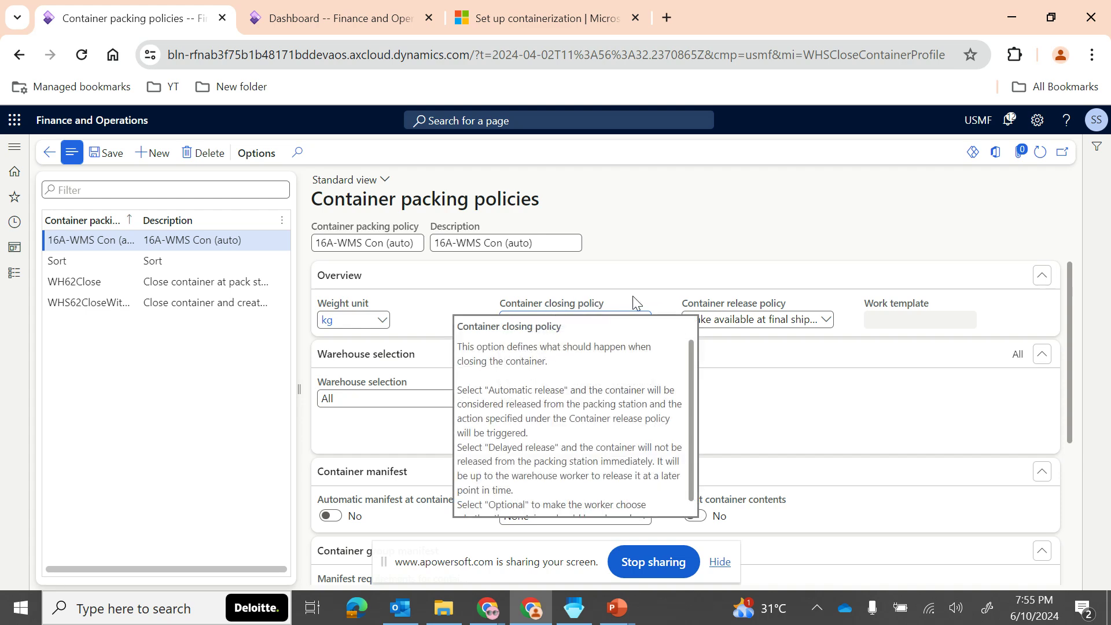
pyautogui.click(664, 301)
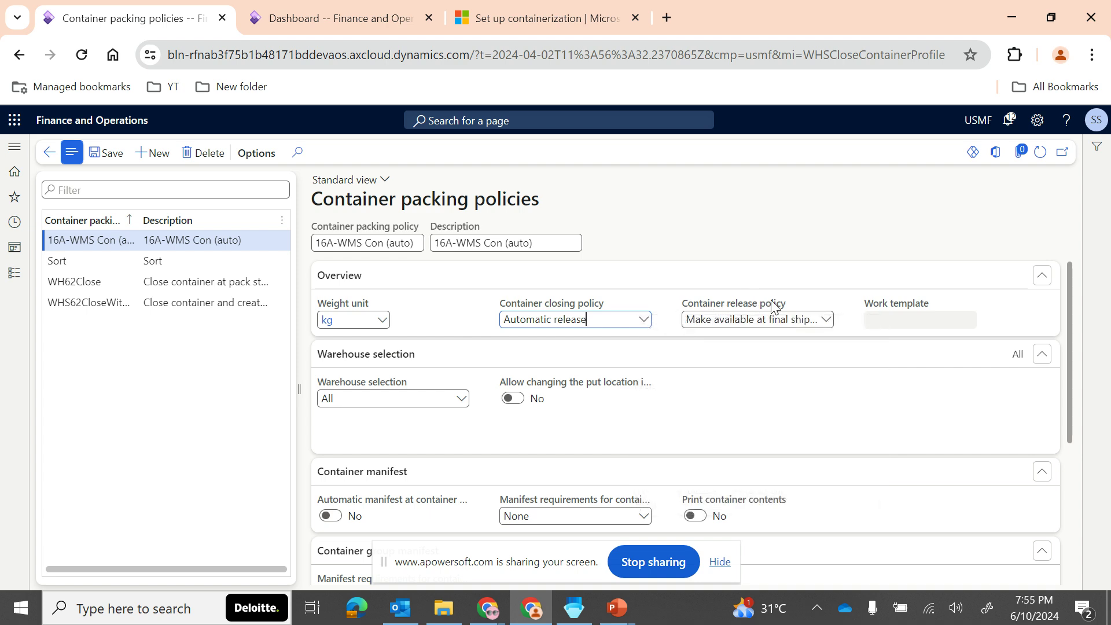
pyautogui.moveTo(594, 317)
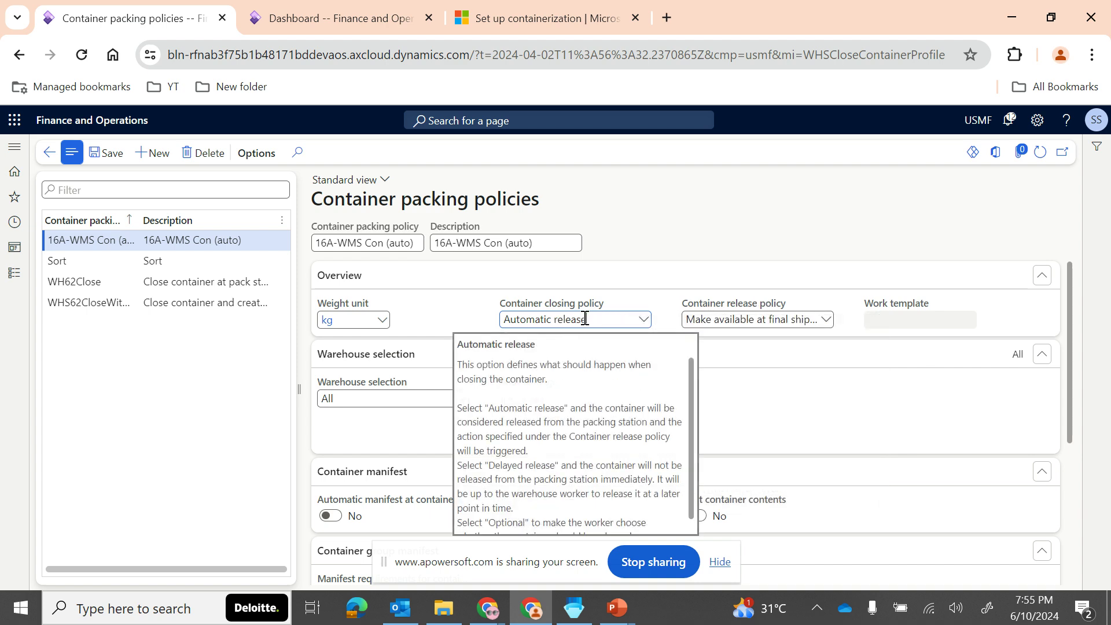
# List the container release policy options and compare them with the Packing & Containerization Process slide in PowerPoint
pyautogui.click(826, 322)
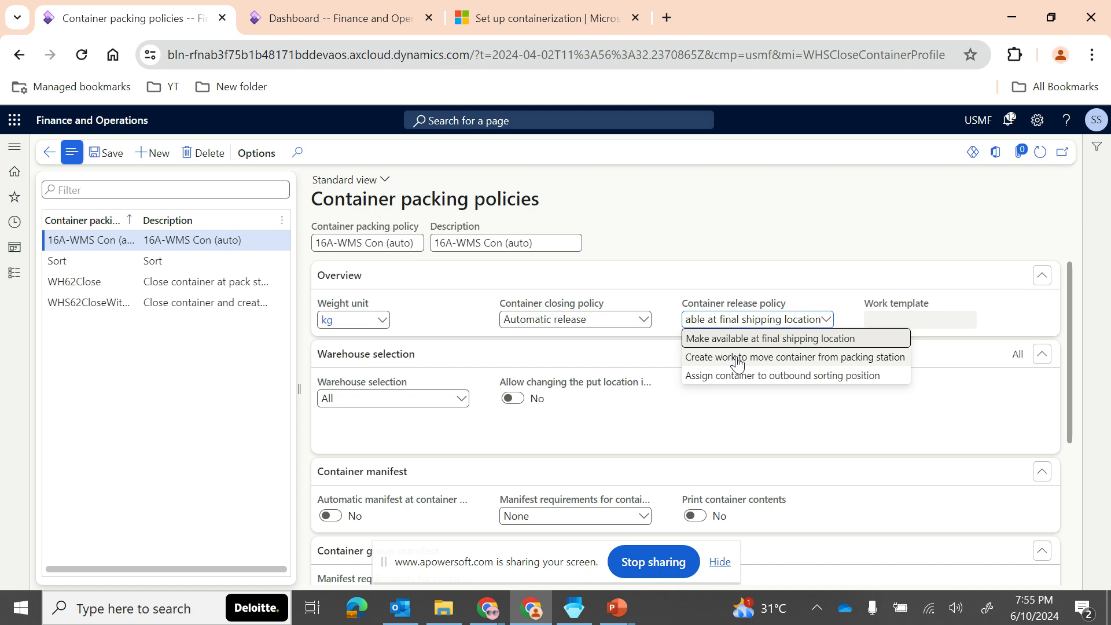
pyautogui.hotkey('alt', 'Tab')
pyautogui.press('pagedown')
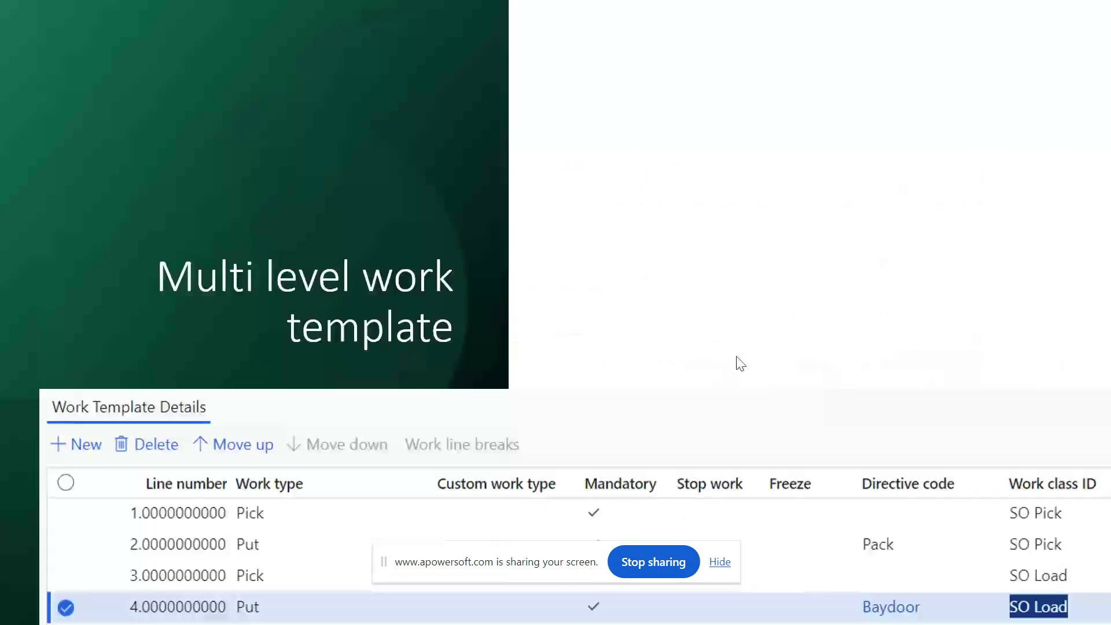
pyautogui.press('End')
pyautogui.press('Home')
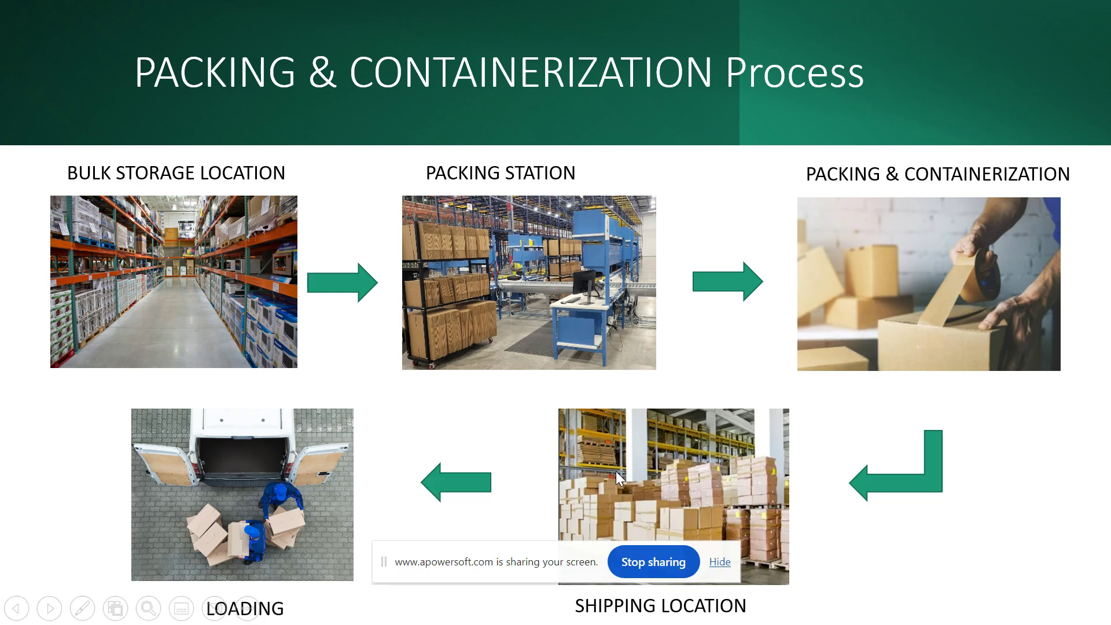
# Back in the browser, set the container release policy to Create work to move container from packing station and list the selectable work templates
pyautogui.hotkey('alt', 'Tab')
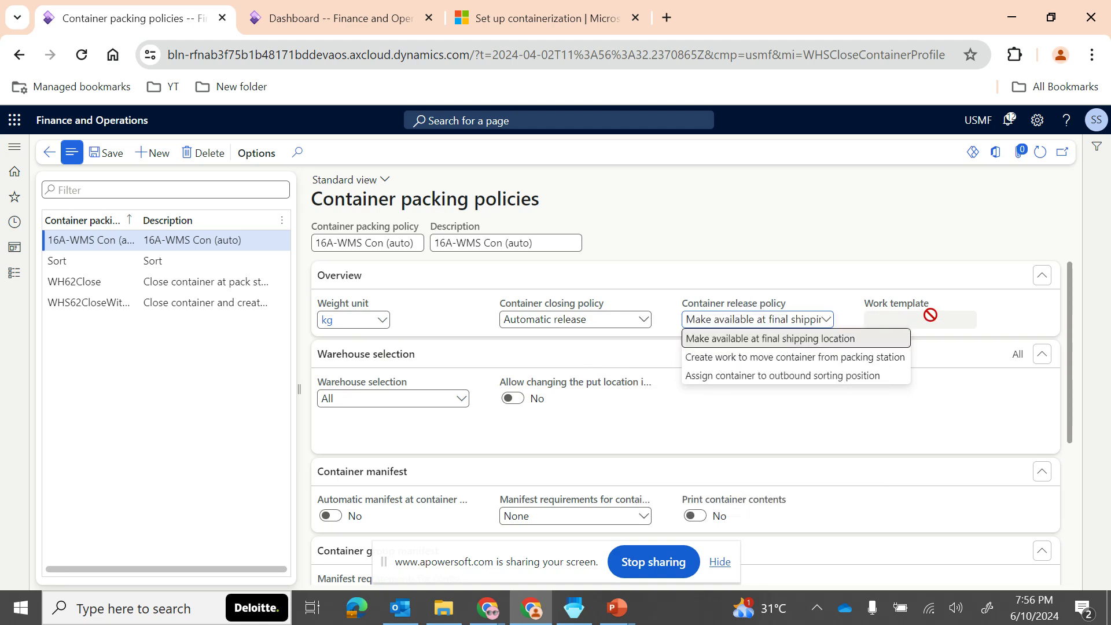
pyautogui.click(799, 358)
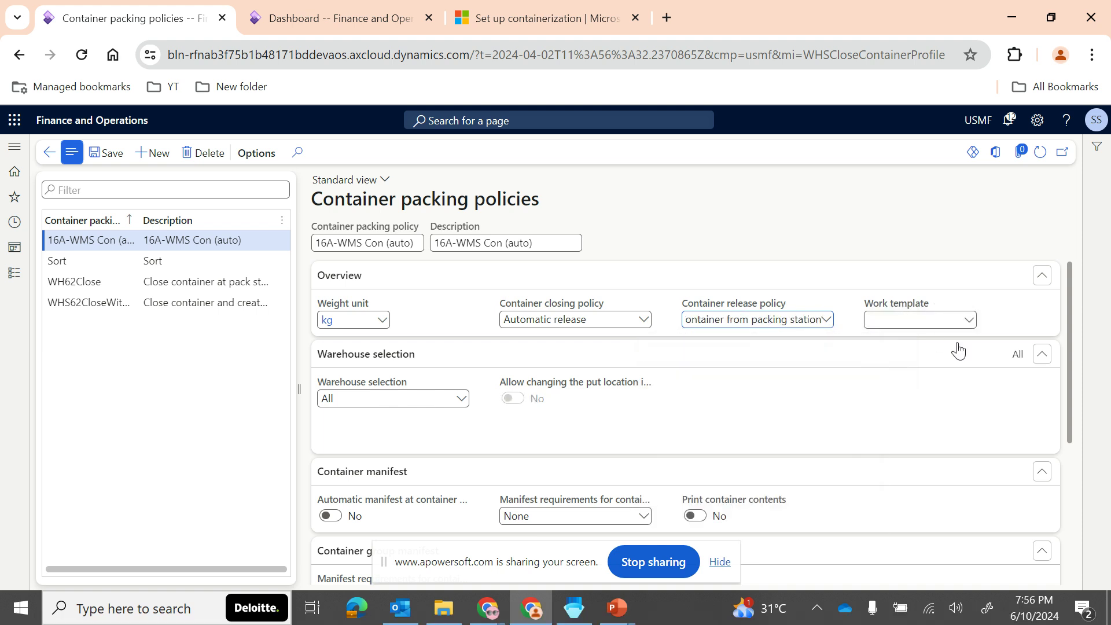
pyautogui.click(968, 321)
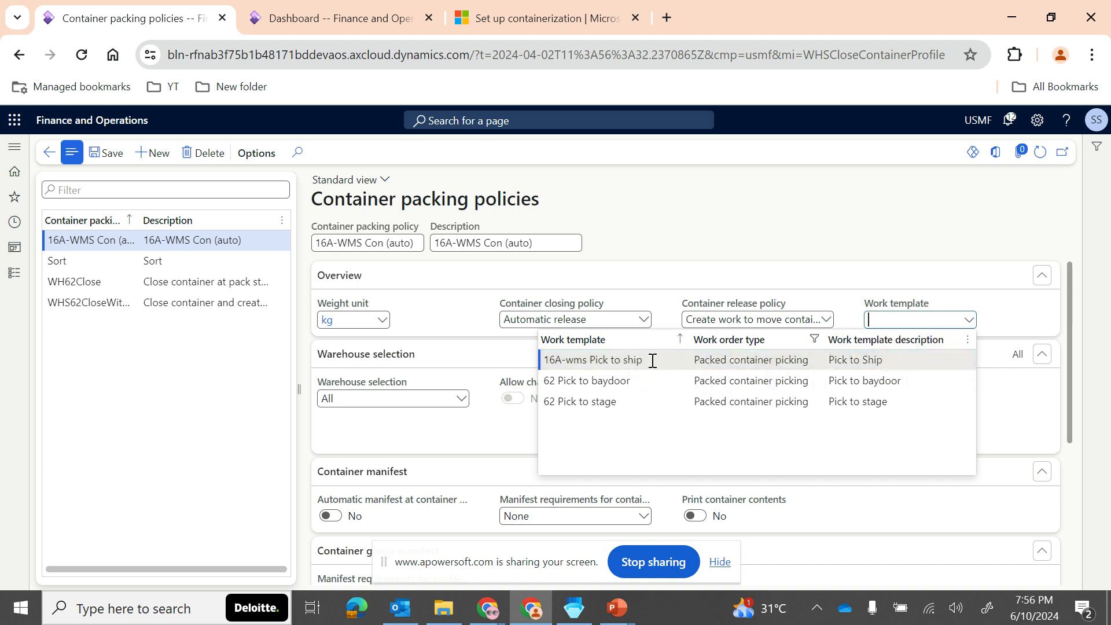
# Duplicate the container packing policies page in a second browser tab and switch to that copy
pyautogui.rightClick(151, 16)
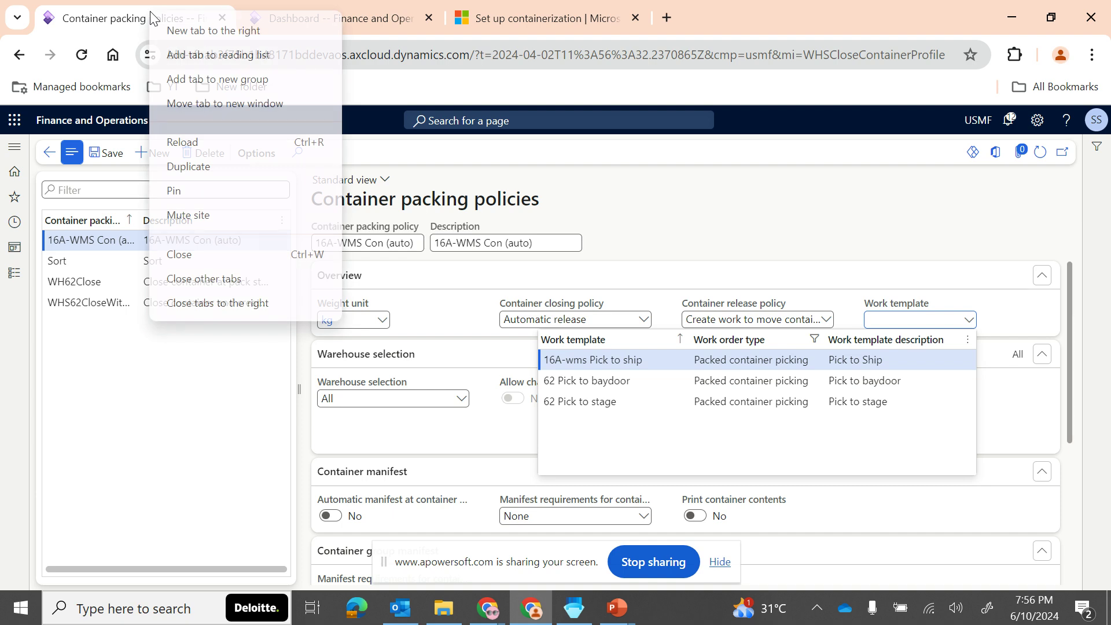
pyautogui.click(191, 166)
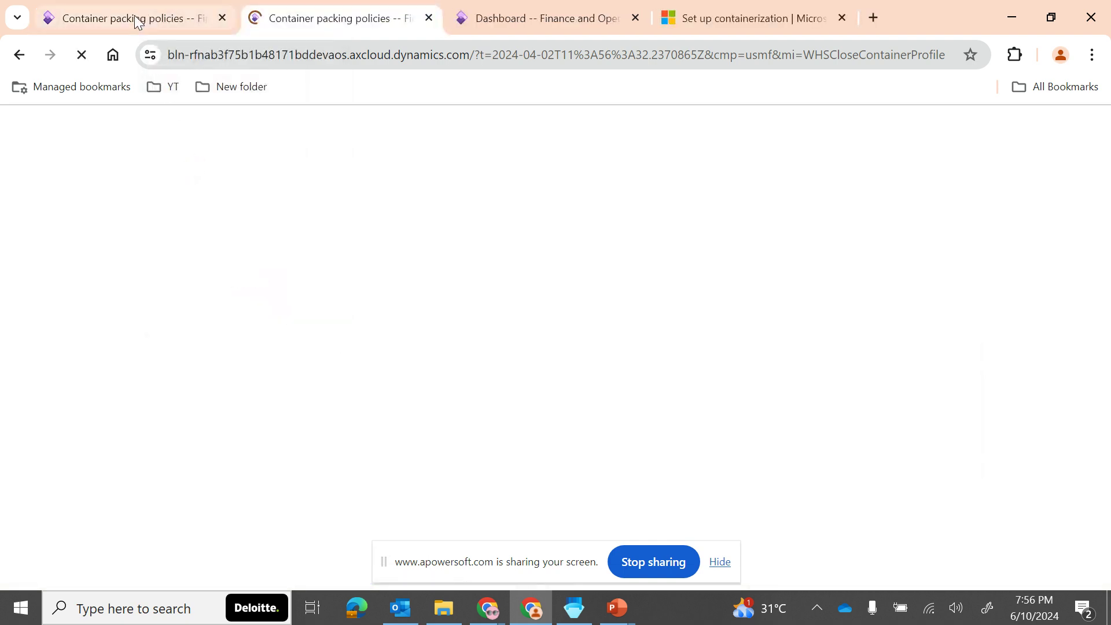
pyautogui.click(134, 15)
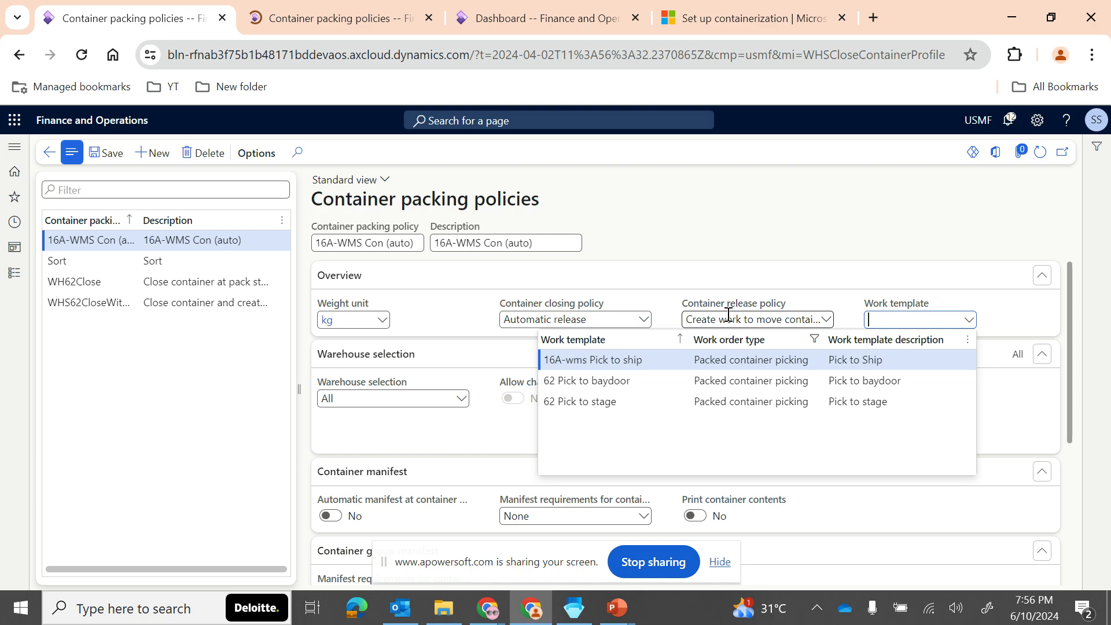
pyautogui.click(332, 18)
# Open the Work templates page from the Work setup in Warehouse management, dismissing the meeting notification
pyautogui.click(14, 273)
pyautogui.scroll(-3, 57, 492)
pyautogui.scroll(-5, 56, 492)
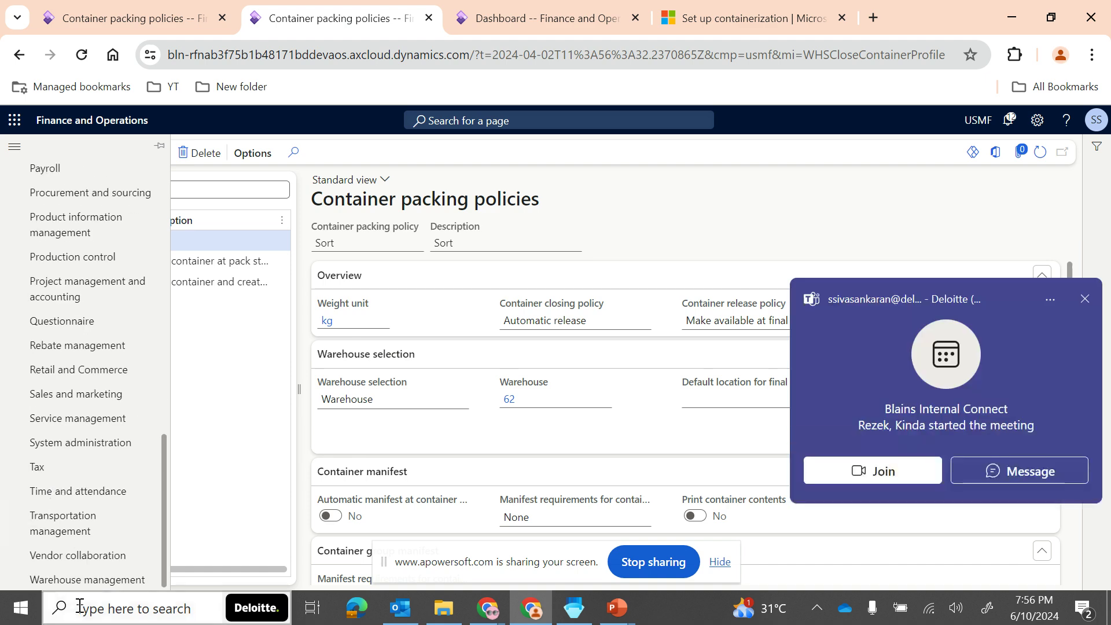
pyautogui.click(74, 579)
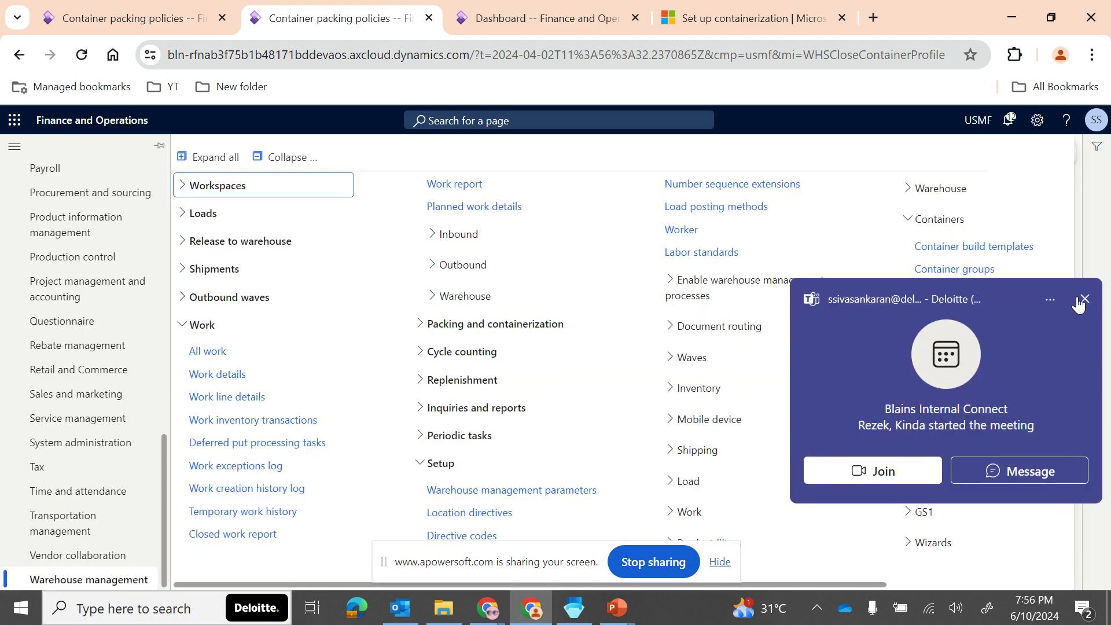
pyautogui.click(1080, 300)
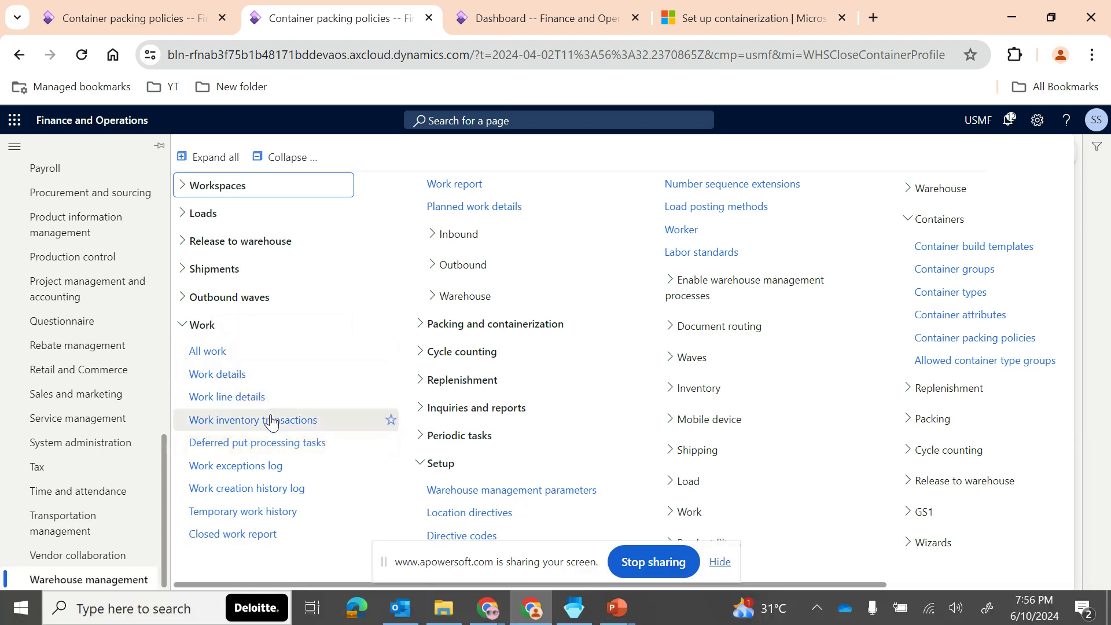
pyautogui.hscroll(3, 536, 464)
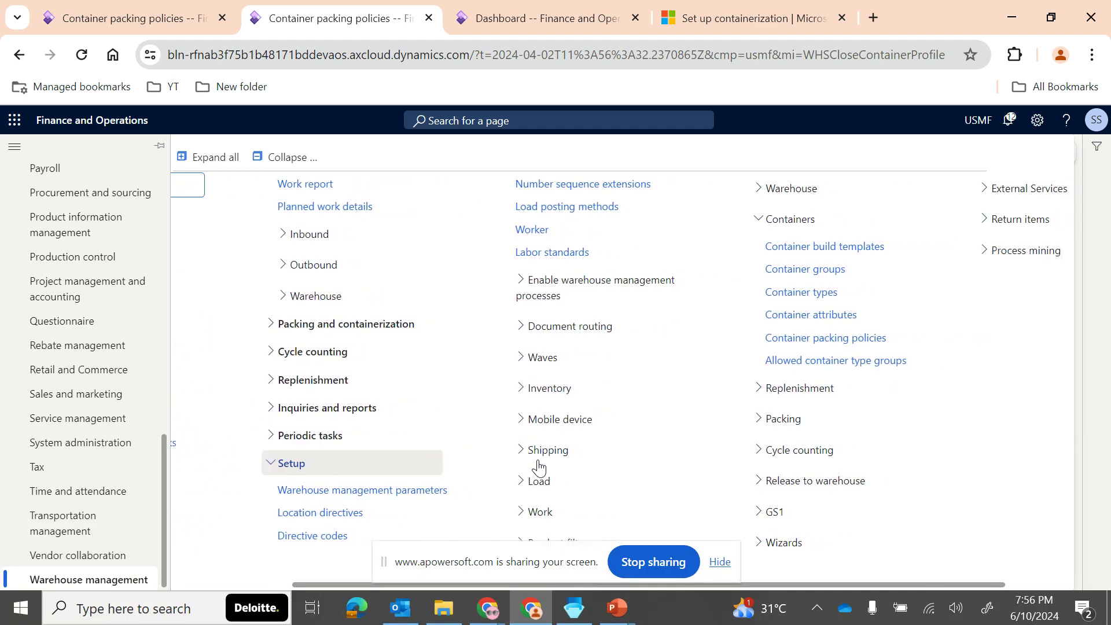
pyautogui.hscroll(1, 538, 466)
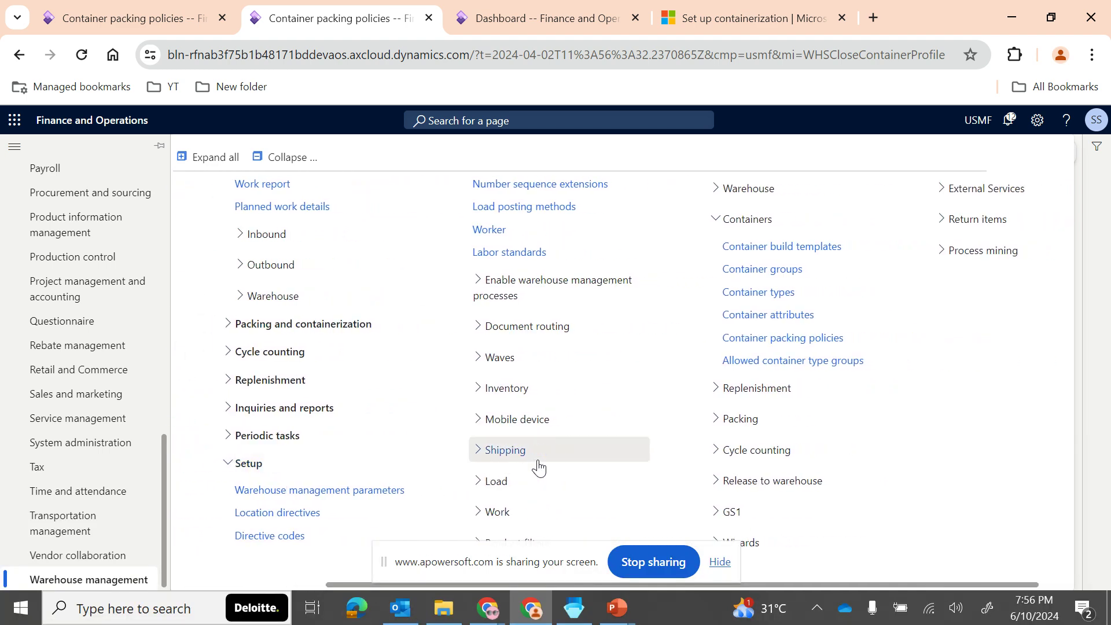
pyautogui.click(509, 510)
pyautogui.click(517, 541)
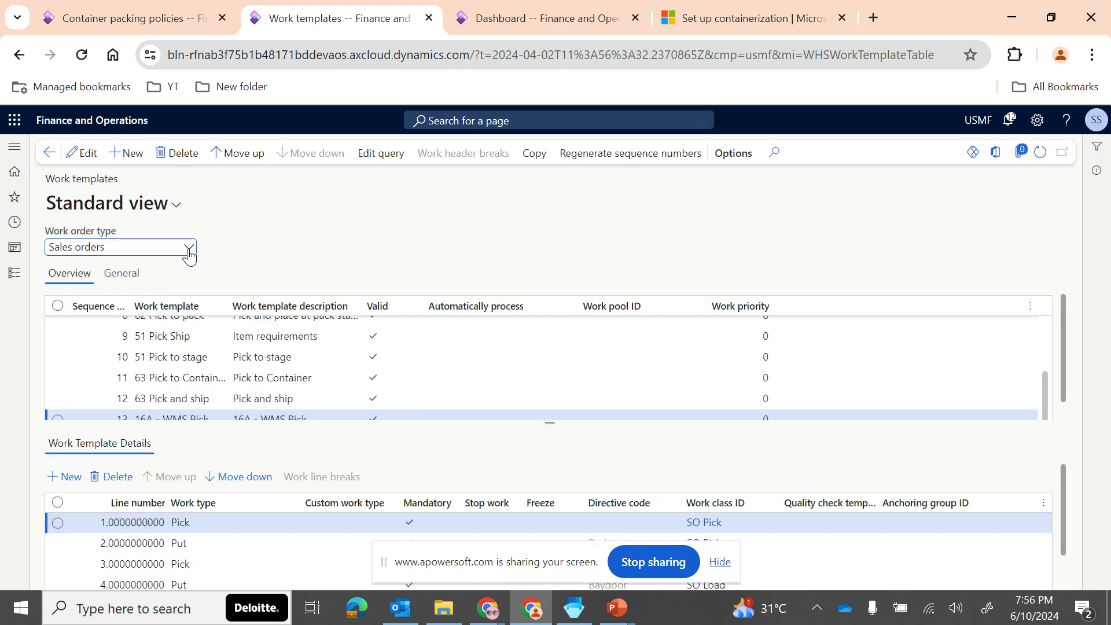
# Show the work templates for the Packed container picking work order type
pyautogui.click(186, 248)
pyautogui.scroll(-1, 98, 466)
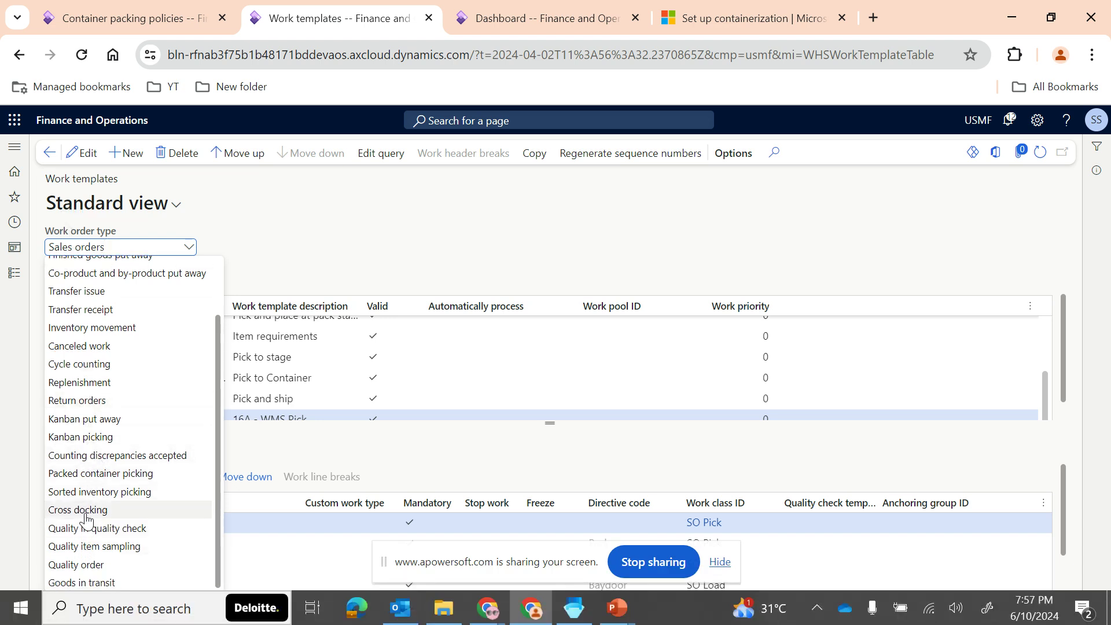
pyautogui.click(99, 478)
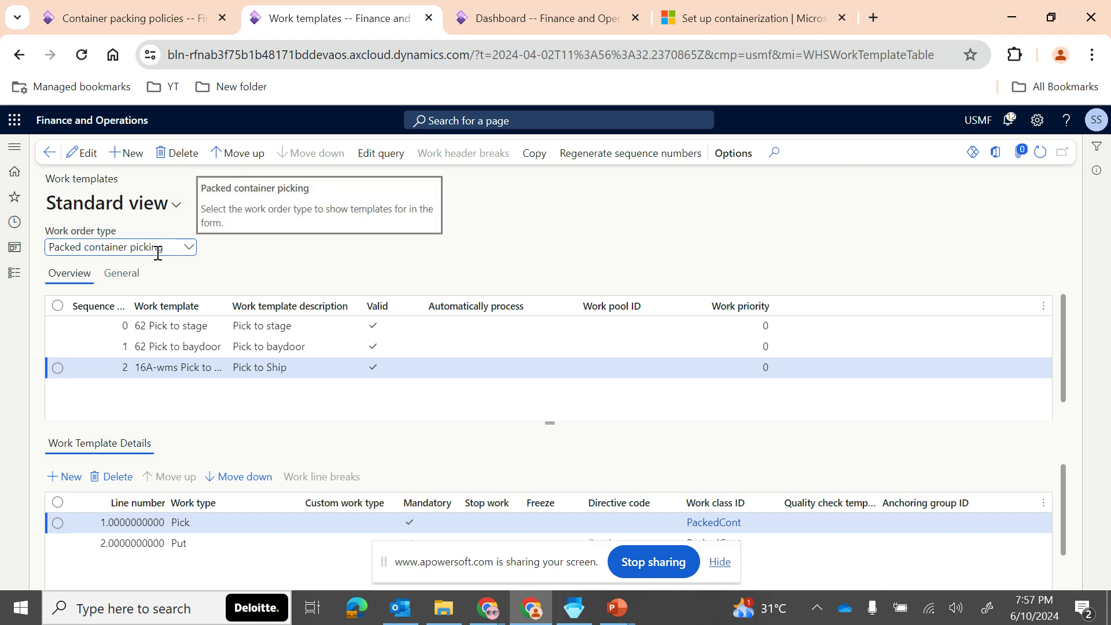
# Return to the original container packing policies page and set the container release policy to Make available at final shipping location
pyautogui.click(118, 22)
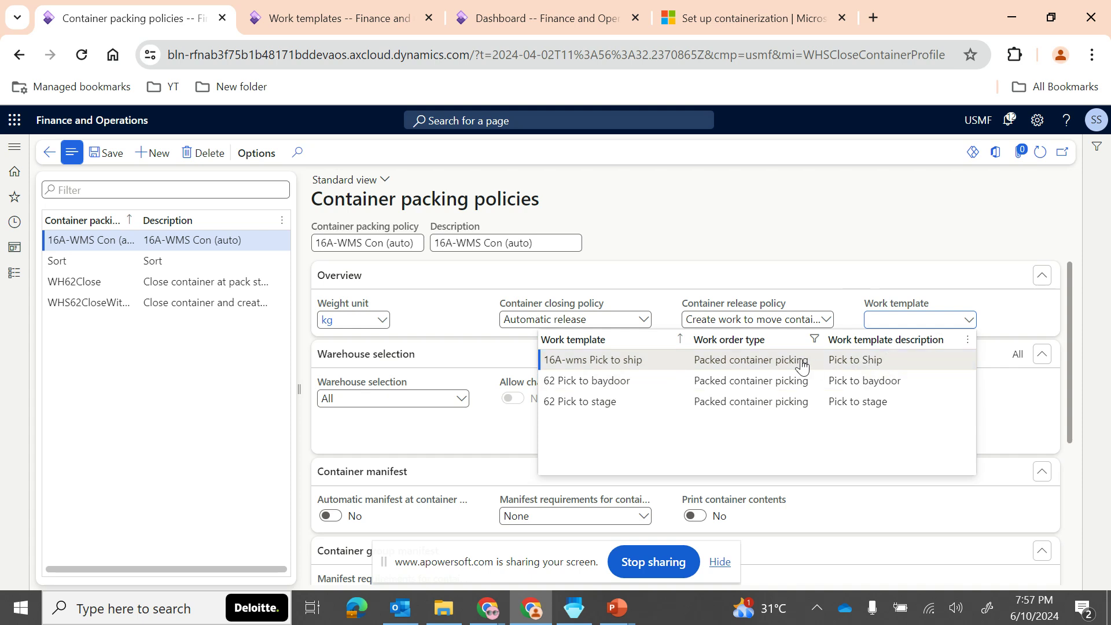
pyautogui.moveTo(802, 320)
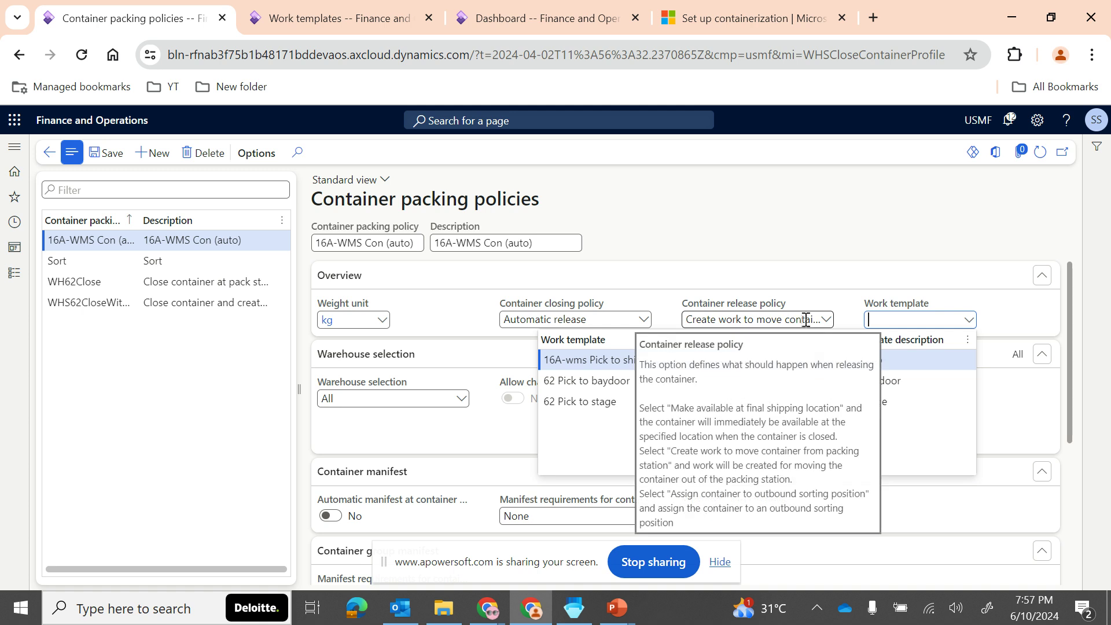
pyautogui.click(826, 320)
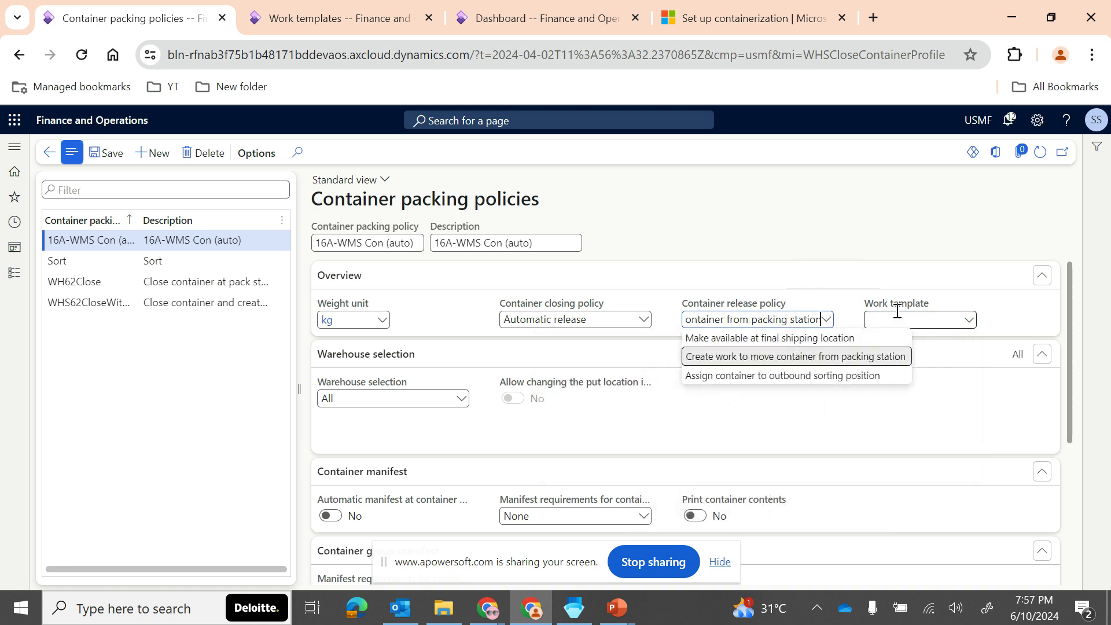
pyautogui.click(784, 341)
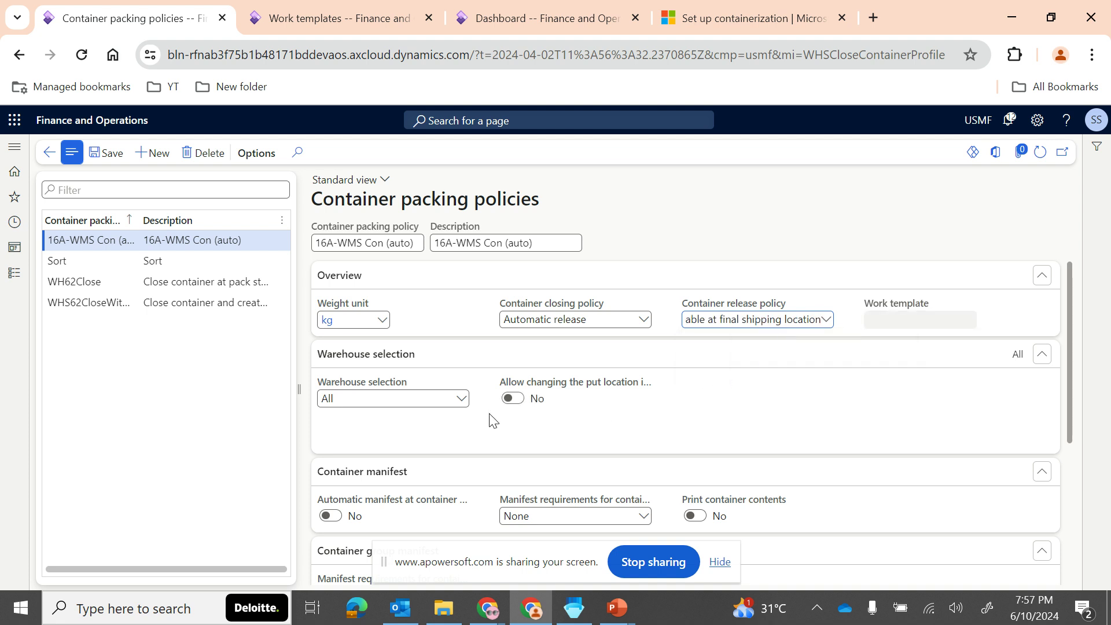
# Set the policy's warehouse selection to Warehouse and choose 16A - WMS as the warehouse
pyautogui.click(460, 398)
pyautogui.click(393, 426)
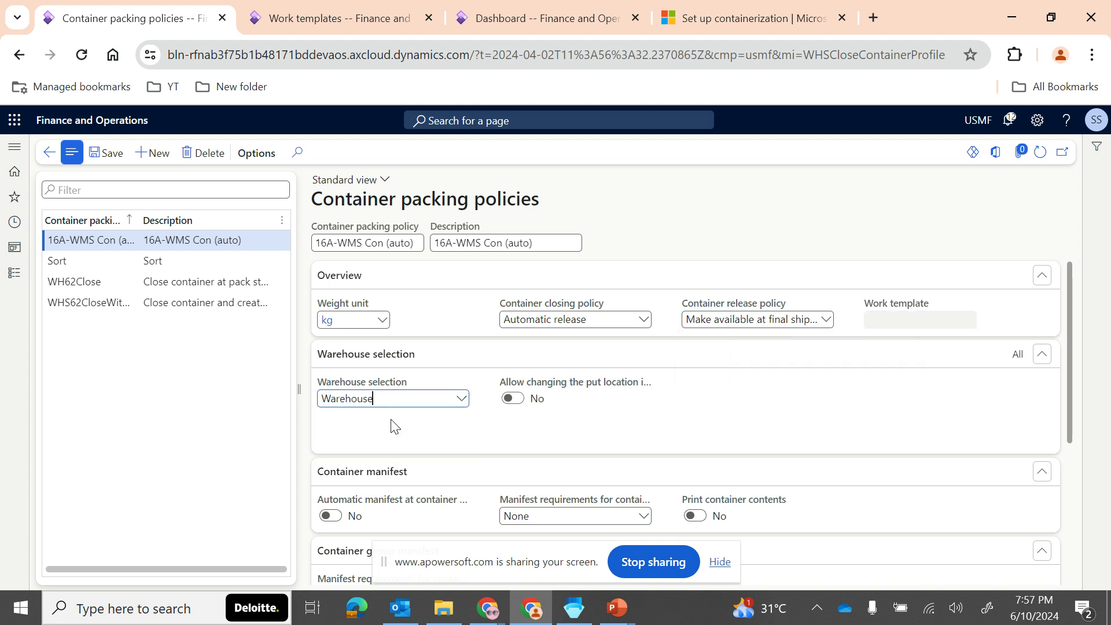
pyautogui.click(601, 400)
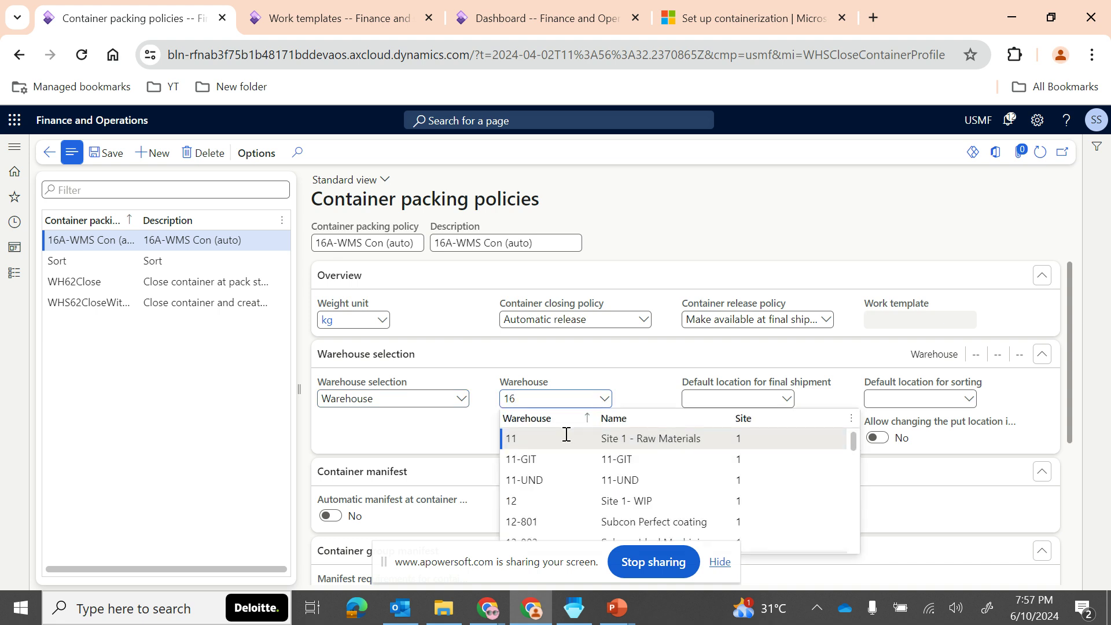
pyautogui.click(535, 458)
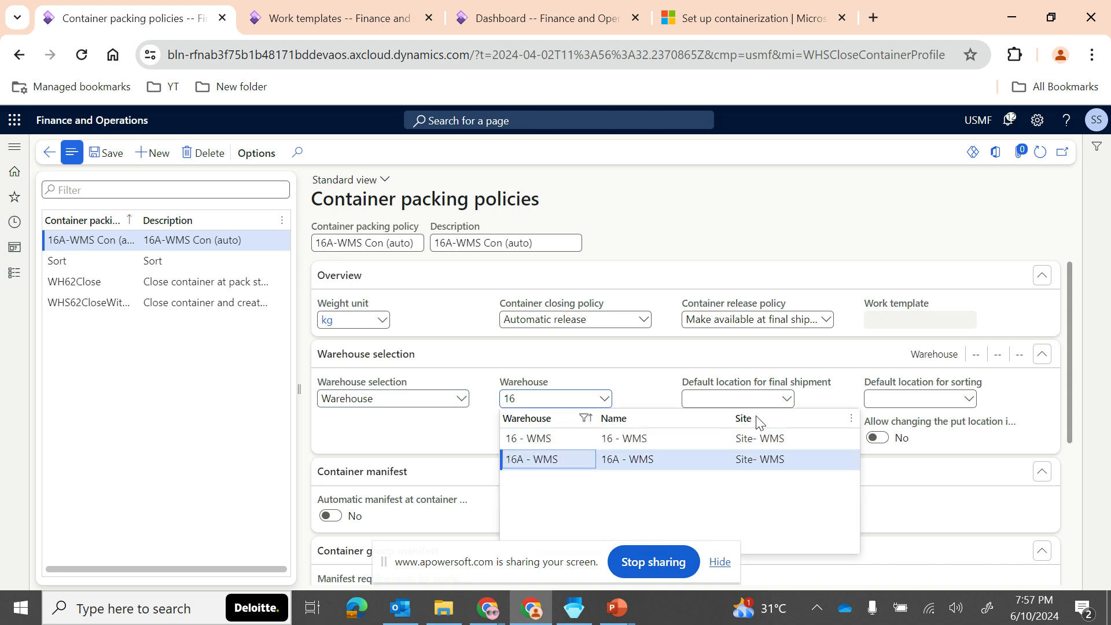
# Set the policy's default location for final shipment to Shipping and review the manifest and carrier label printing settings
pyautogui.click(785, 400)
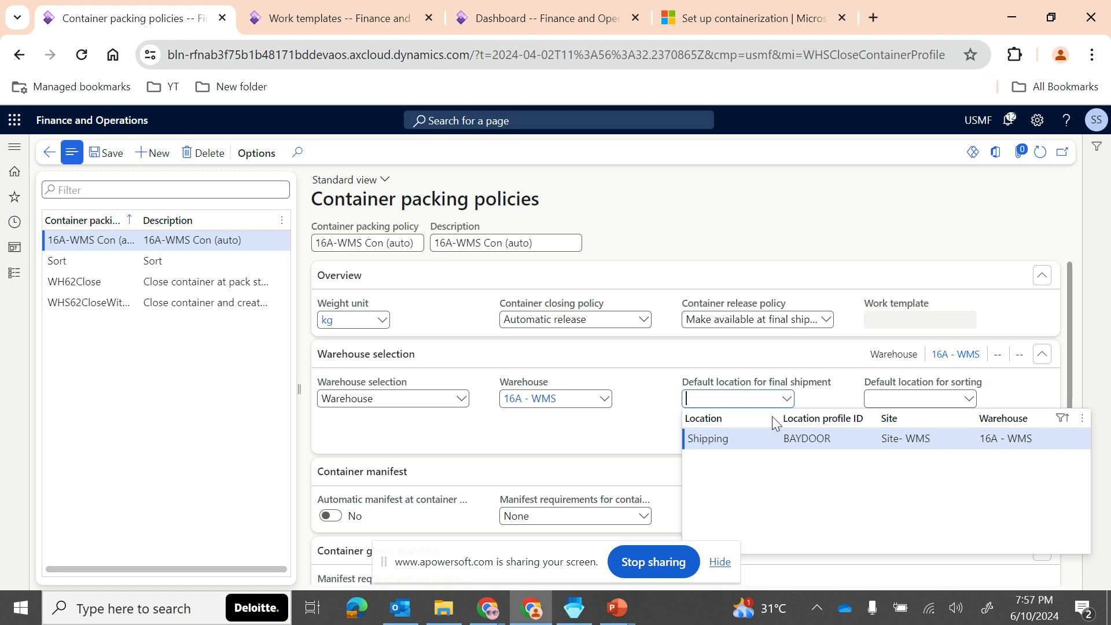
pyautogui.click(746, 442)
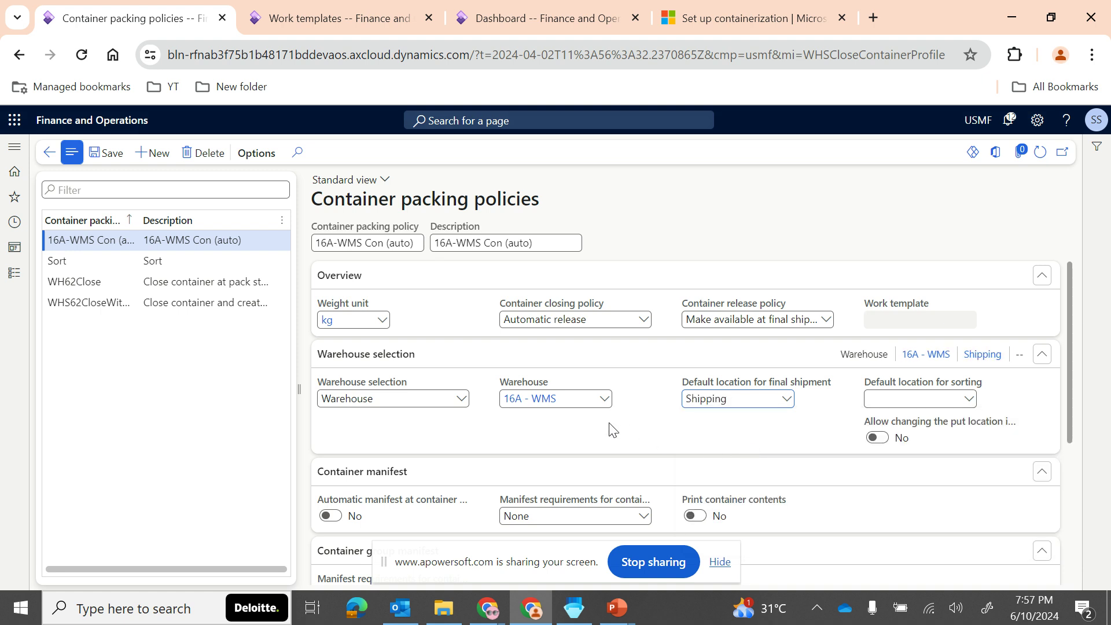
pyautogui.scroll(-5, 624, 452)
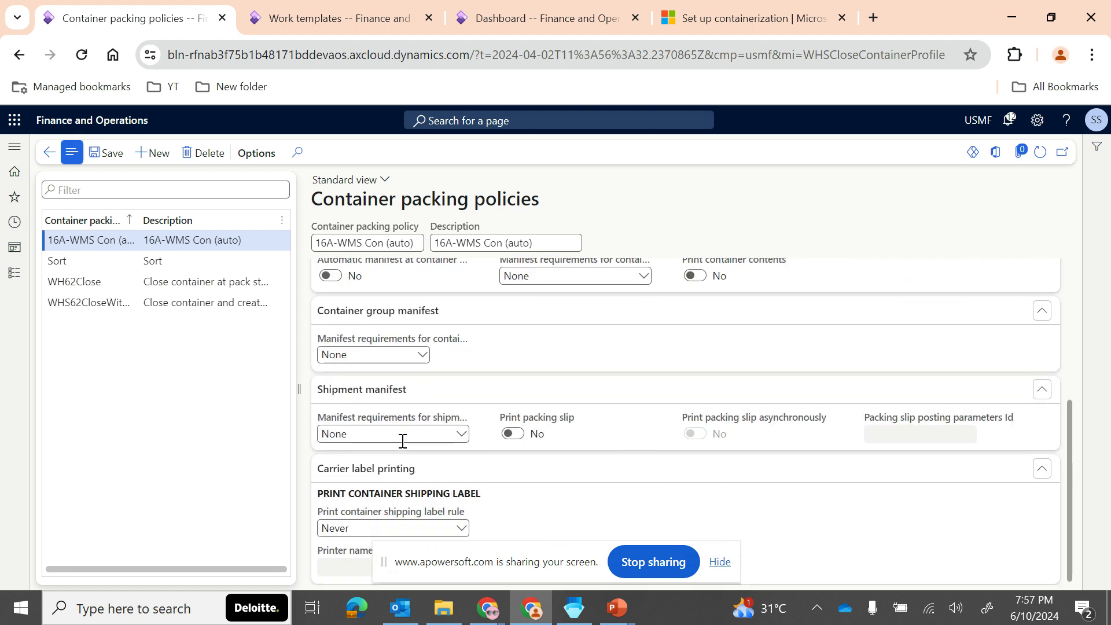
pyautogui.scroll(2, 402, 443)
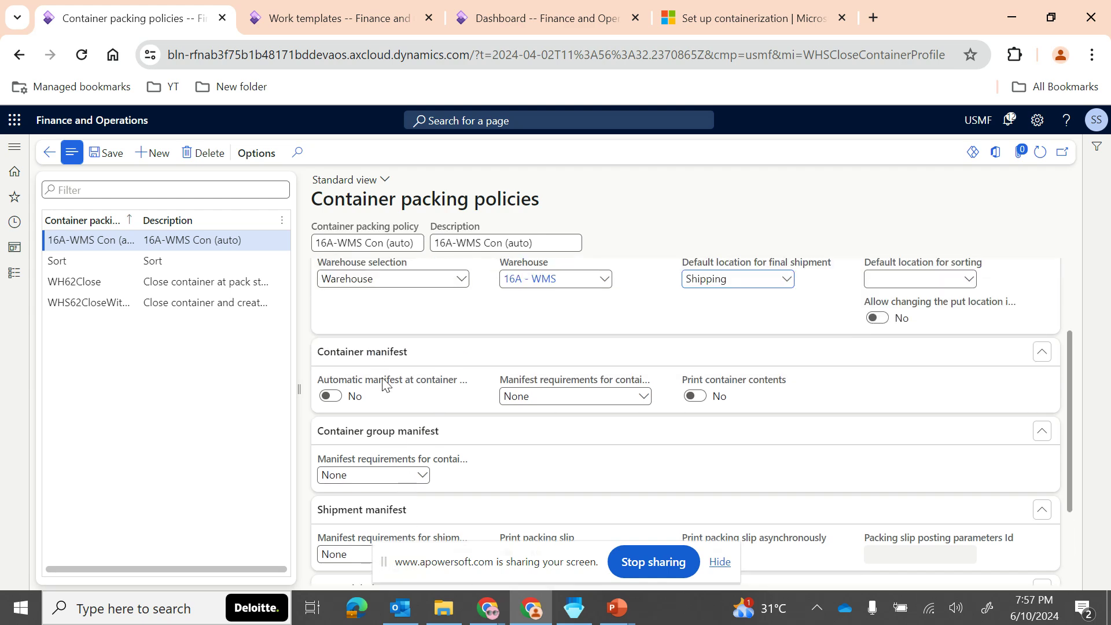
pyautogui.moveTo(383, 384)
pyautogui.scroll(-2, 449, 416)
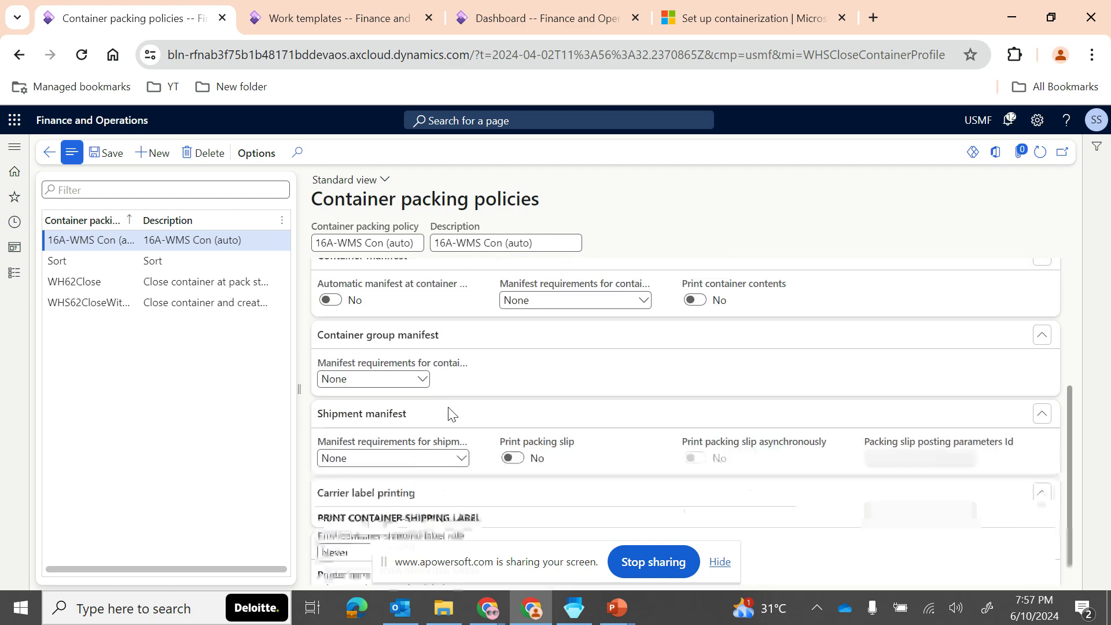
pyautogui.scroll(3, 463, 462)
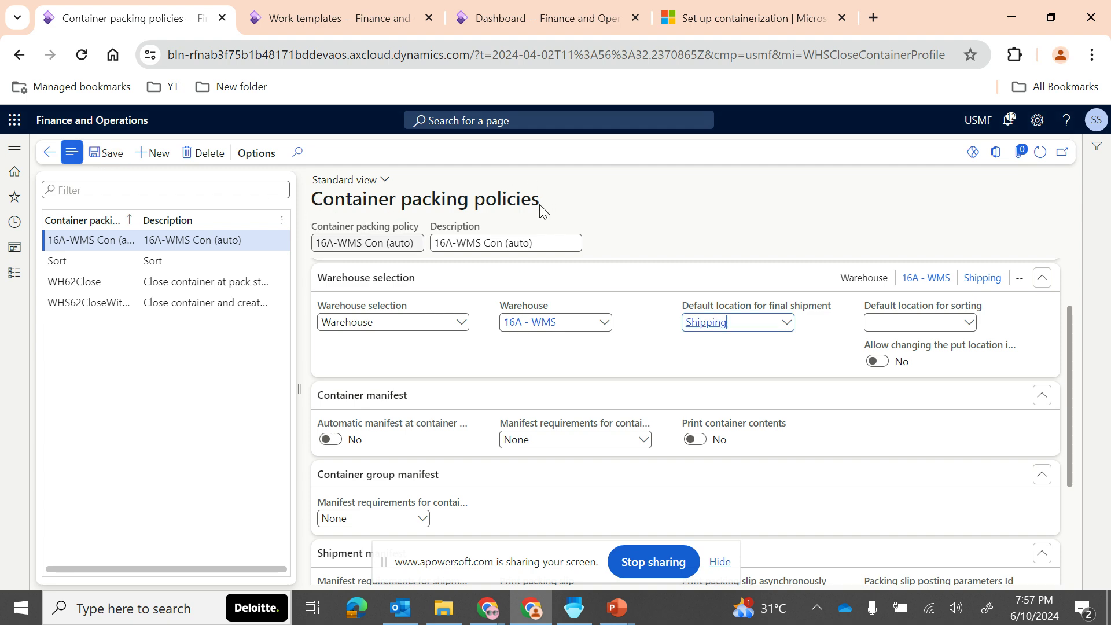
# Open the Packing profiles page from the Packing setup in Warehouse management
pyautogui.click(14, 273)
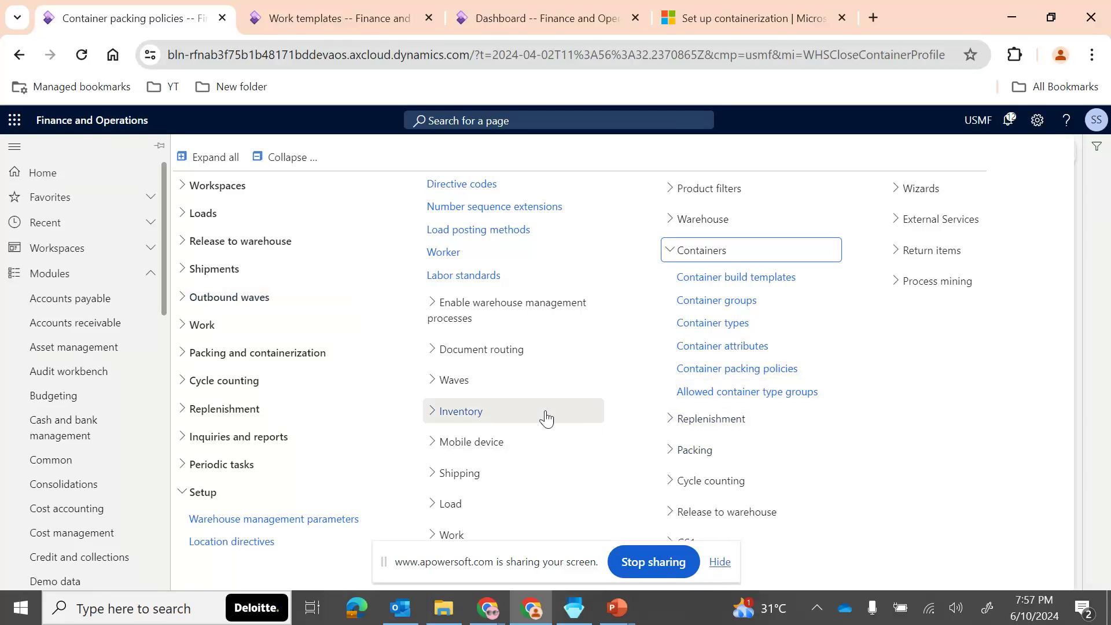
pyautogui.click(710, 456)
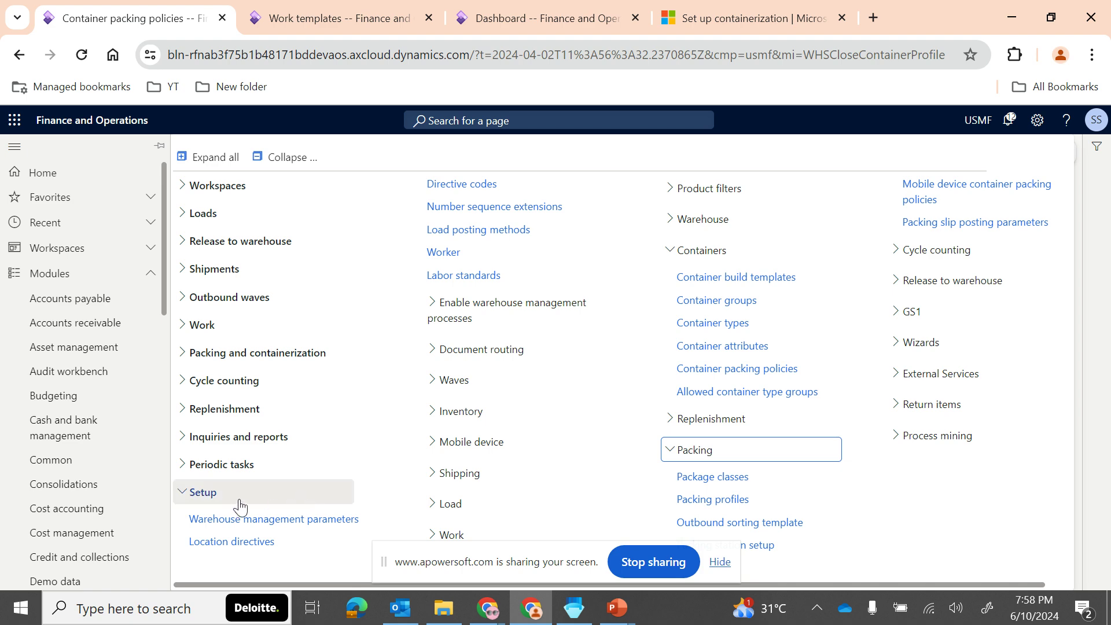
pyautogui.click(730, 499)
# Switch to the PowerPoint slide show, go back to the Configurations slide to read the packing profile entry, and return to the Packing profiles page
pyautogui.moveTo(614, 605)
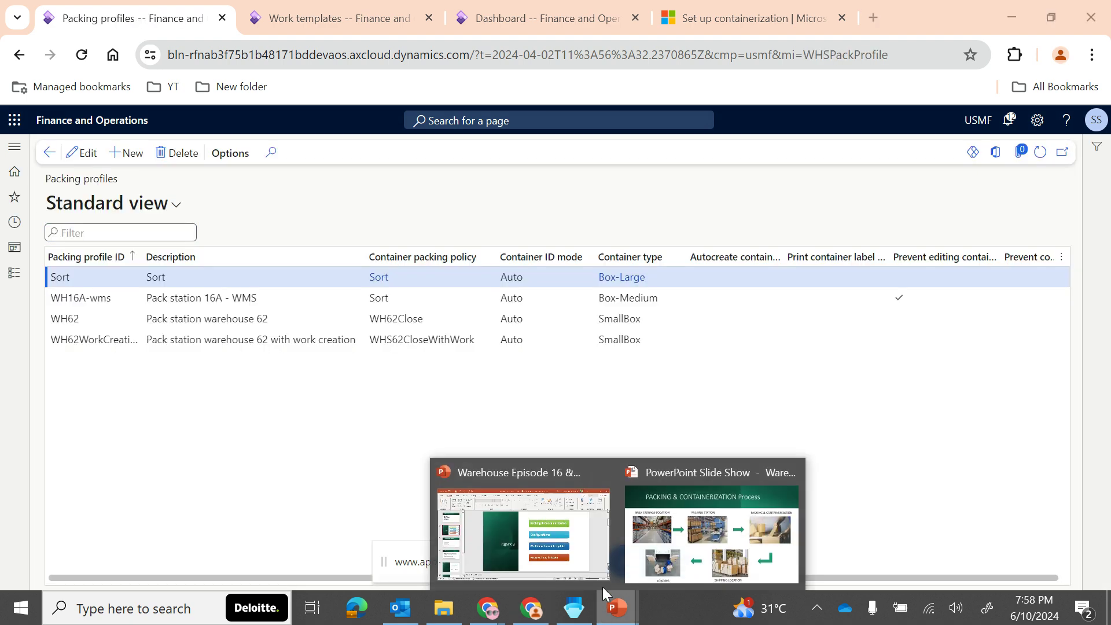
pyautogui.click(540, 546)
pyautogui.moveTo(616, 606)
pyautogui.click(687, 559)
pyautogui.press('Left')
pyautogui.press('Left')
pyautogui.press('Left')
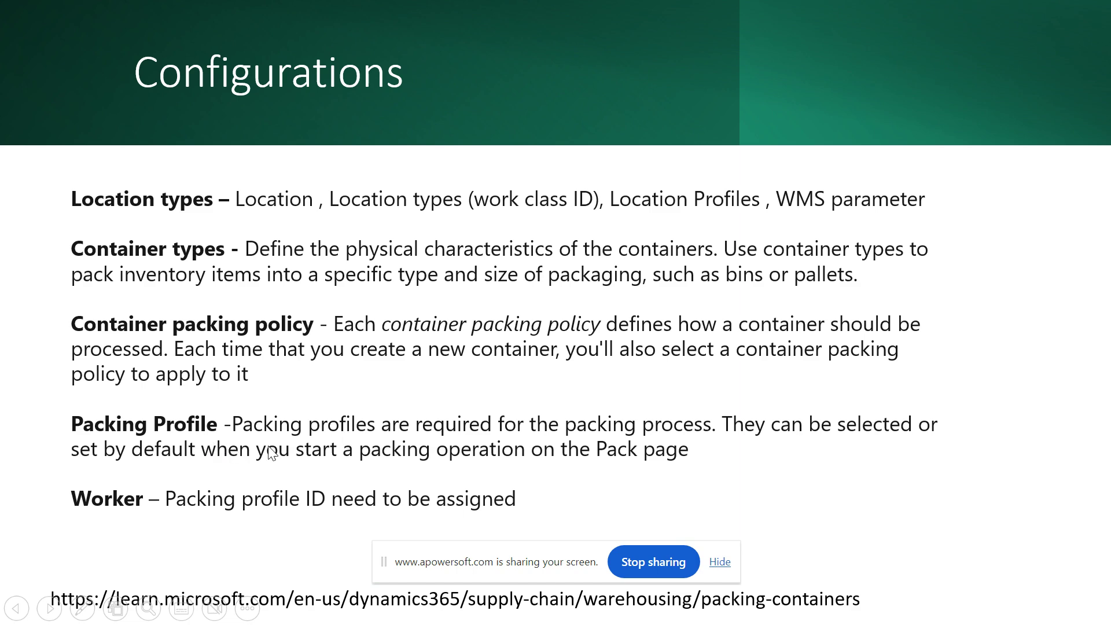
pyautogui.hotkey('alt', 'Tab')
pyautogui.hotkey('alt', 'Tab')
pyautogui.hotkey('alt', 'Tab')
pyautogui.hotkey('alt', 'Tab')
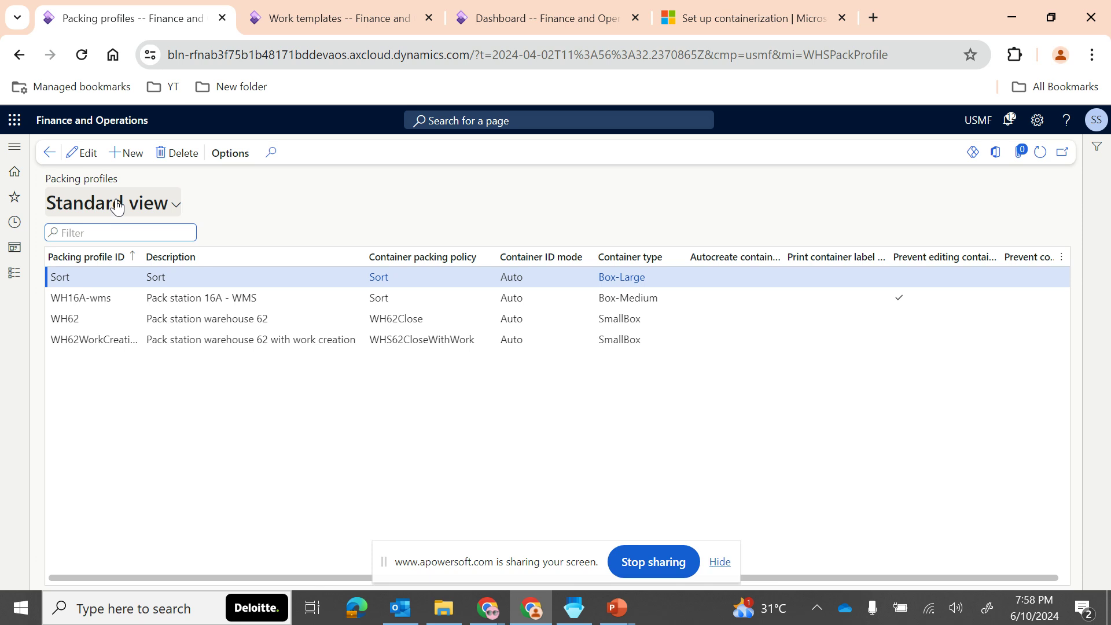
# Set the container packing policy of the WH16A-wms packing profile to 16A-WMS Con (auto)
pyautogui.click(124, 154)
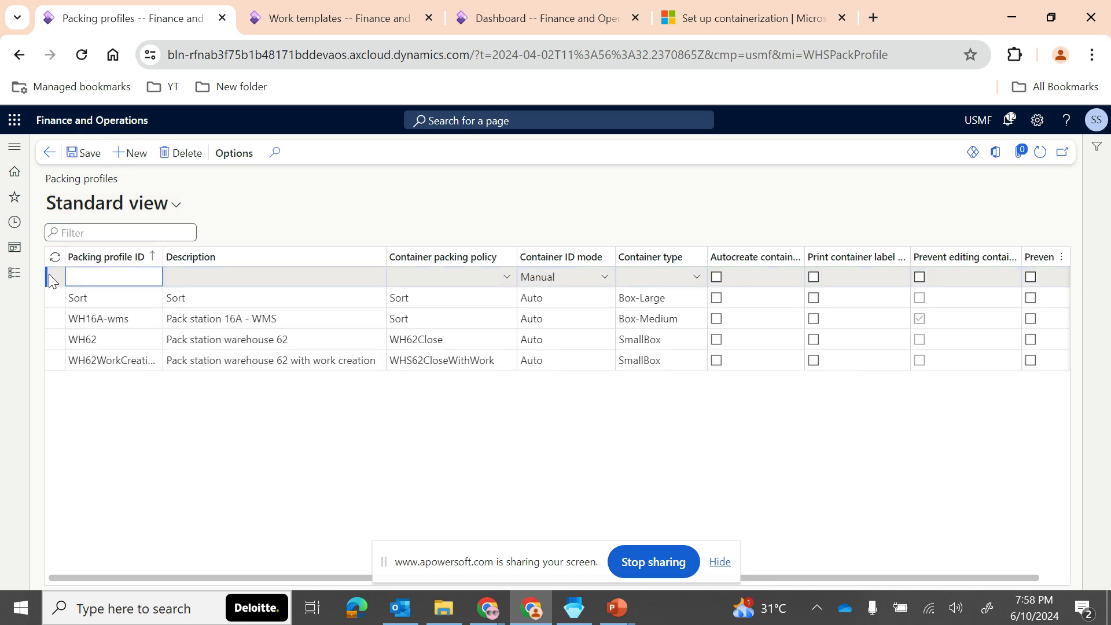
pyautogui.click(183, 155)
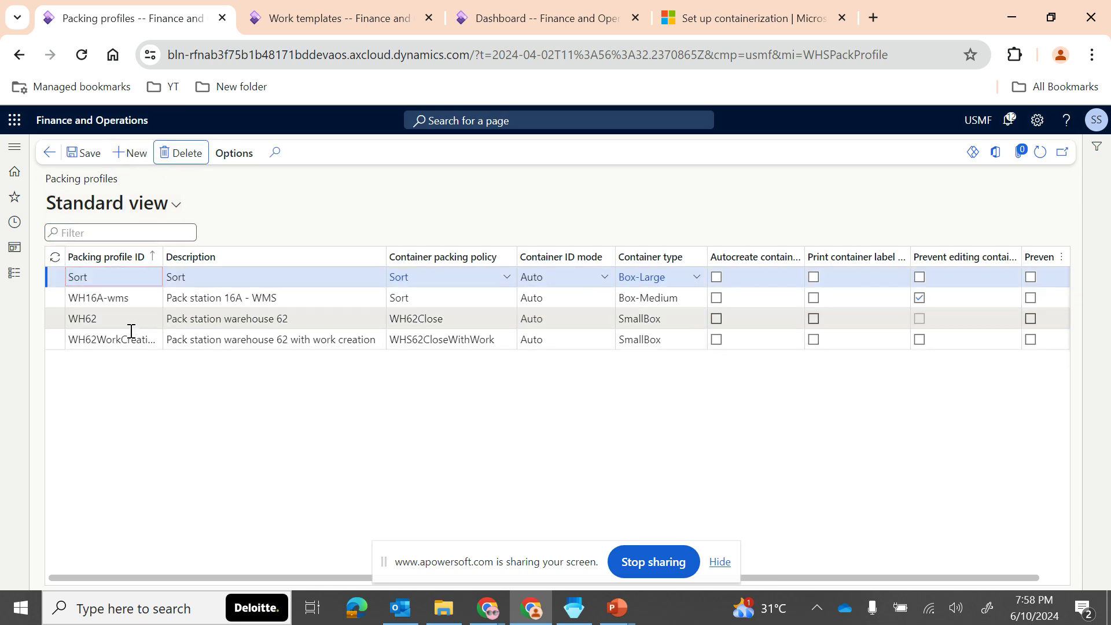
pyautogui.click(146, 297)
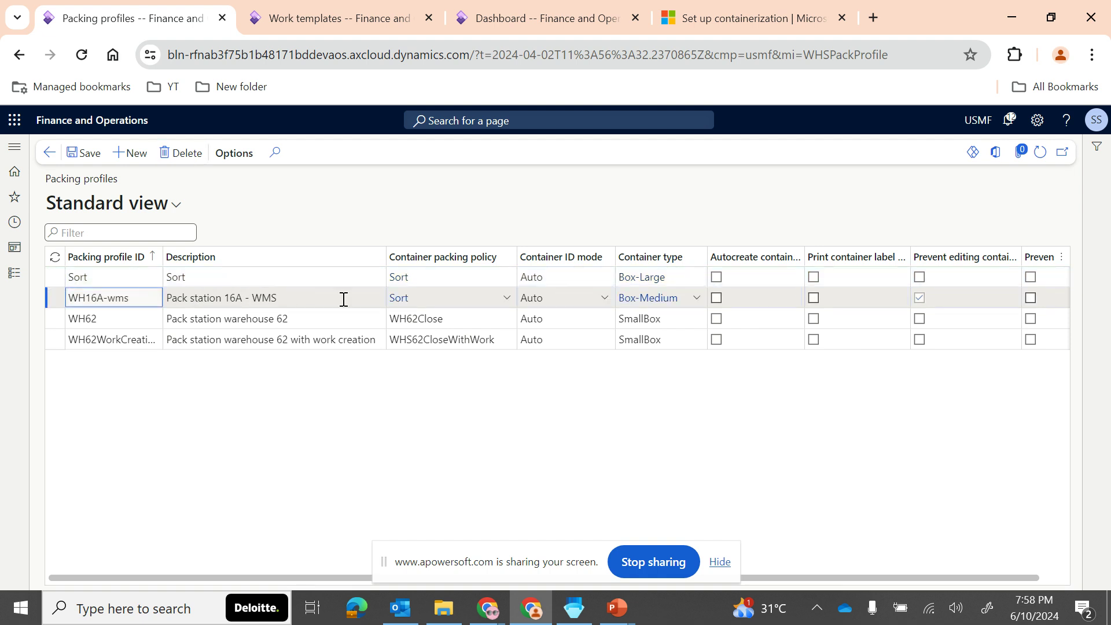
pyautogui.click(505, 299)
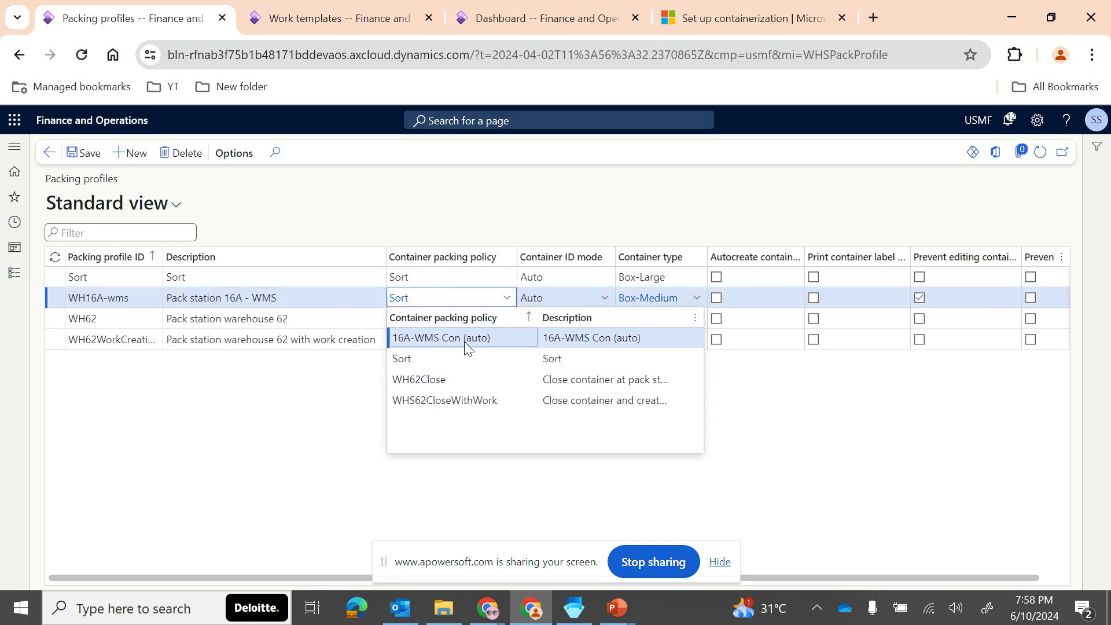
pyautogui.click(465, 338)
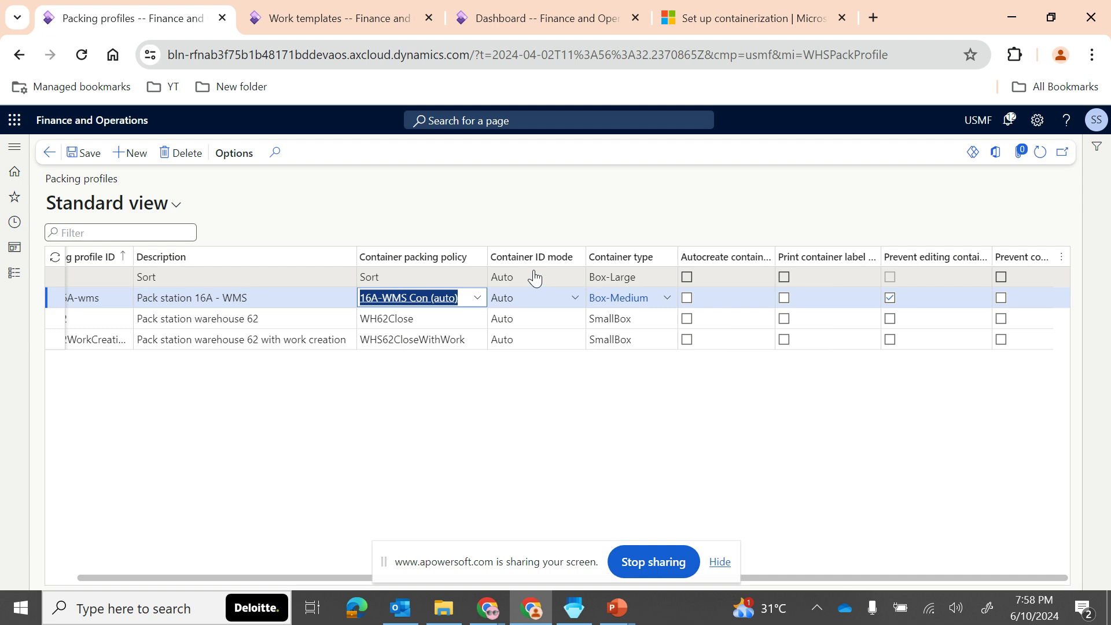
# Examine the container ID mode options and the remaining settings of the WH16A-wms packing profile
pyautogui.moveTo(529, 264)
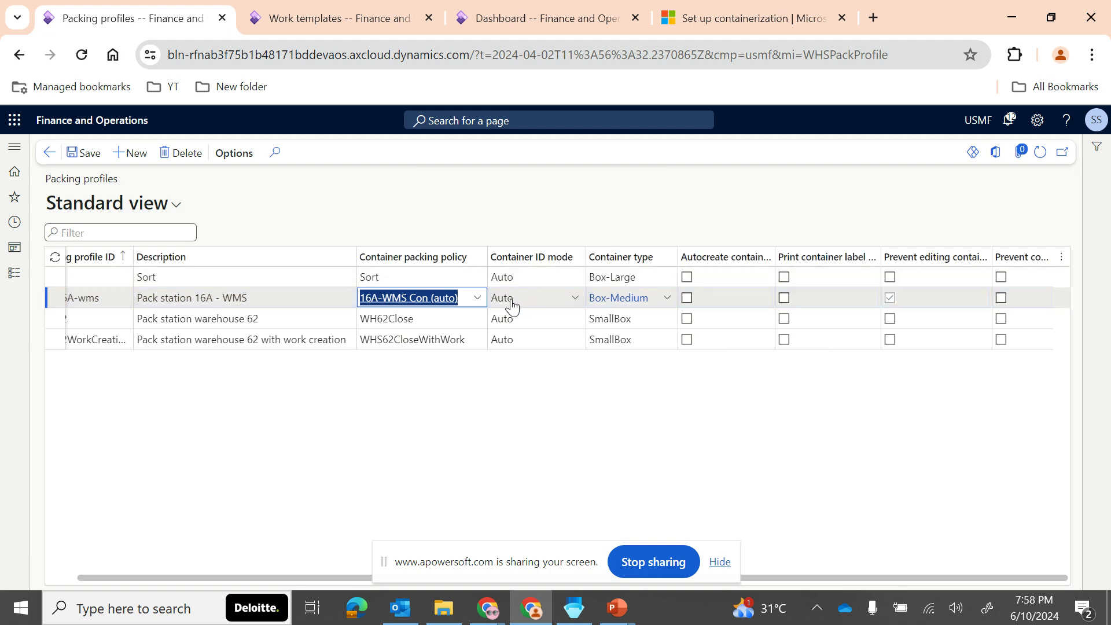
pyautogui.click(576, 298)
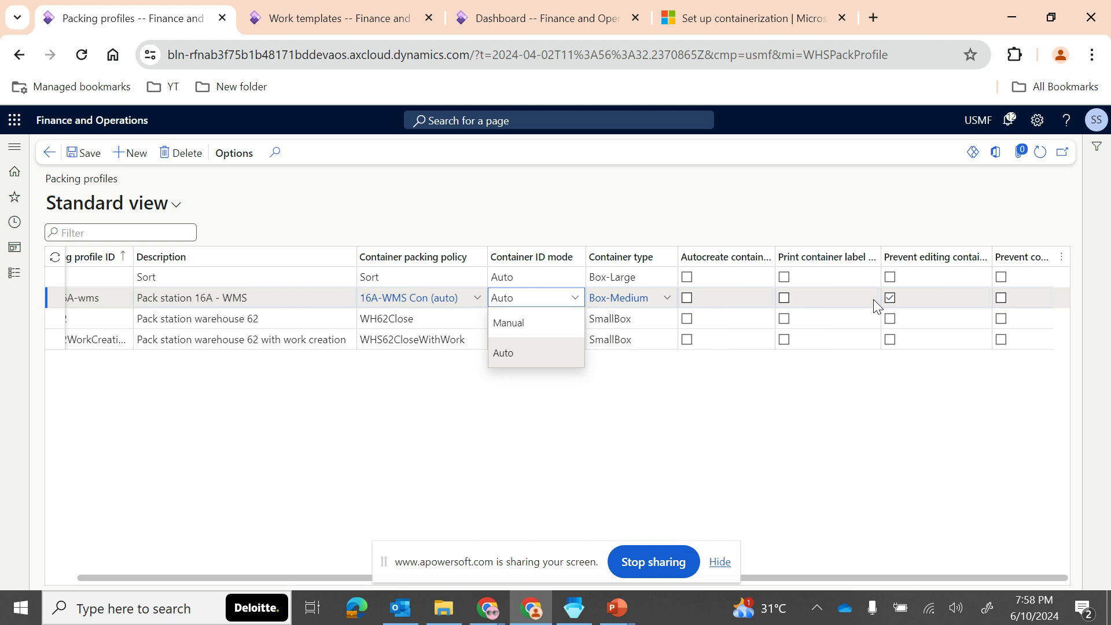
pyautogui.click(852, 302)
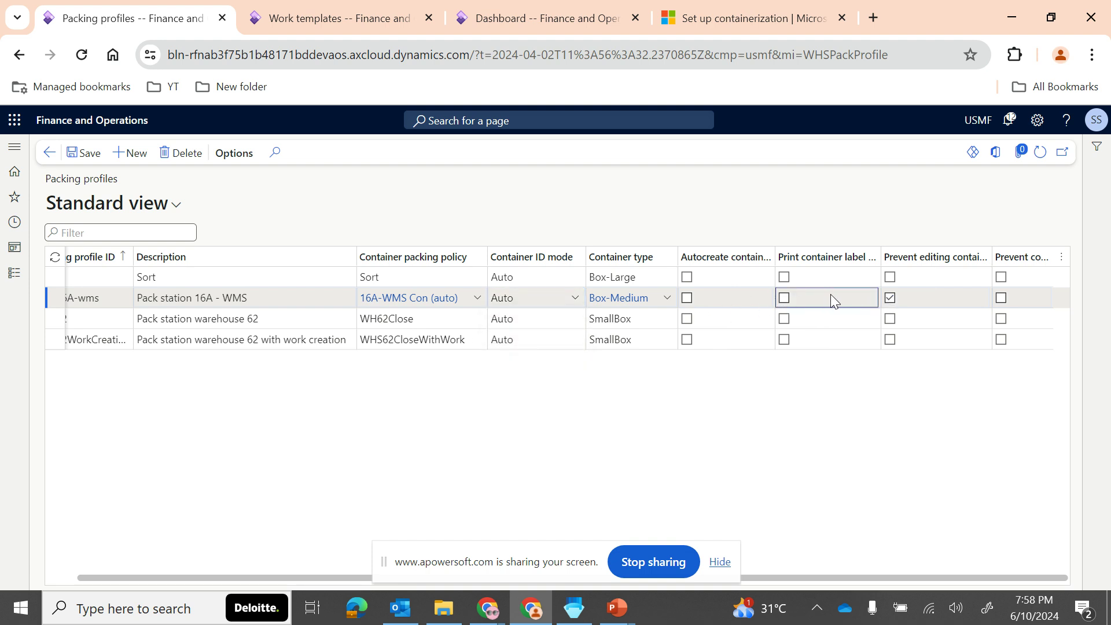
pyautogui.hscroll(-1, 350, 308)
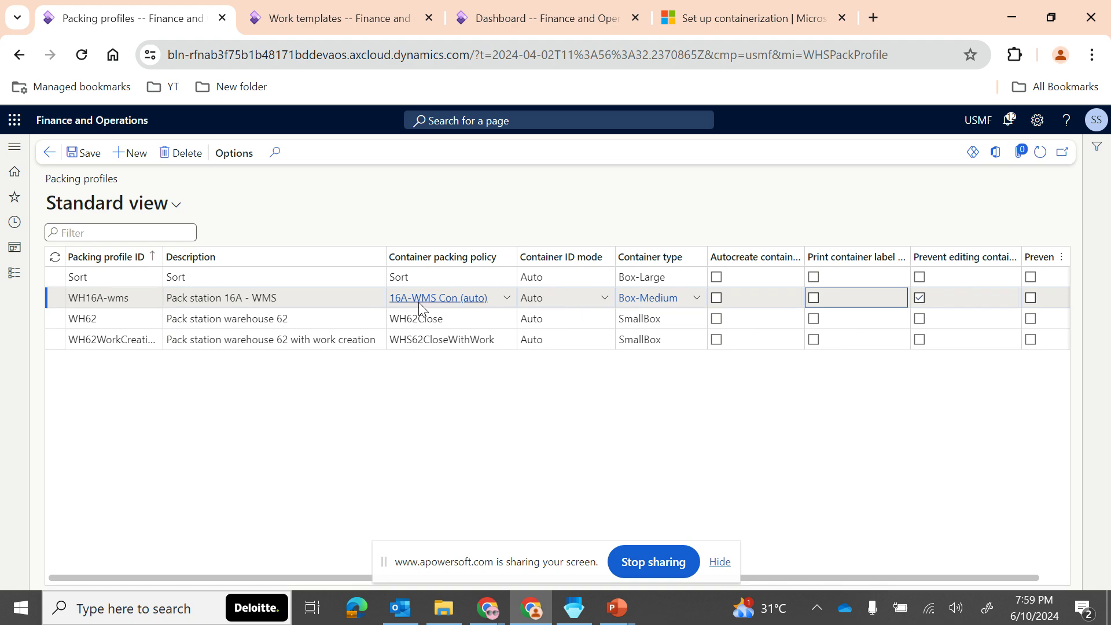
# Read the Worker entry on the Configurations slide in PowerPoint and return to the browser
pyautogui.click(617, 608)
pyautogui.click(639, 571)
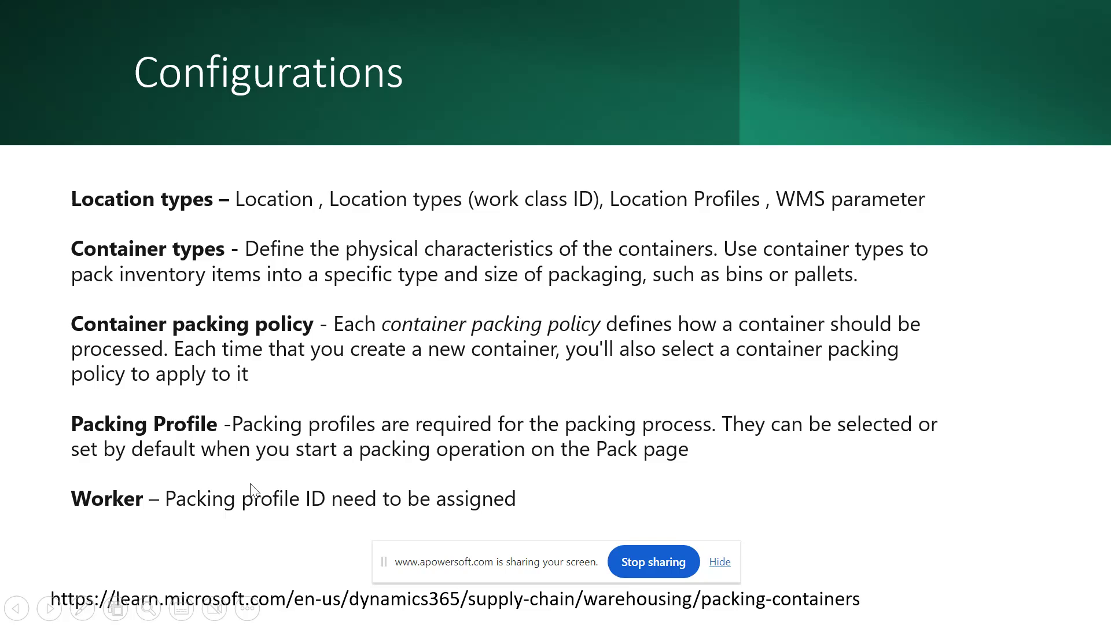
pyautogui.hotkey('alt', 'Tab')
# Open the Work users page through the Worker entry in the Warehouse management setup
pyautogui.click(13, 272)
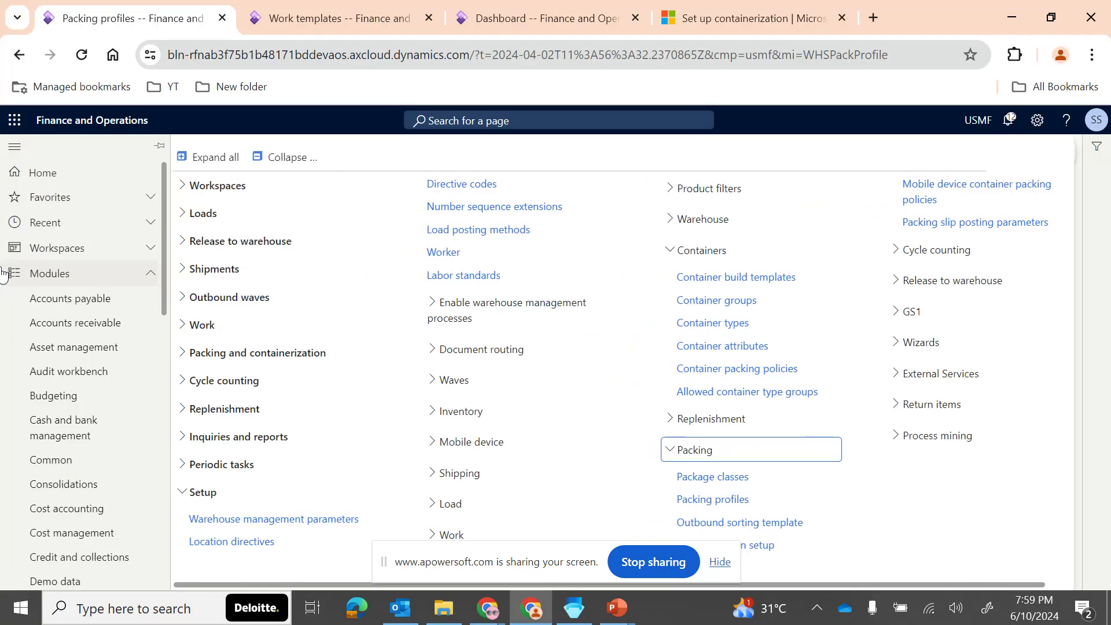
pyautogui.scroll(-10, 104, 467)
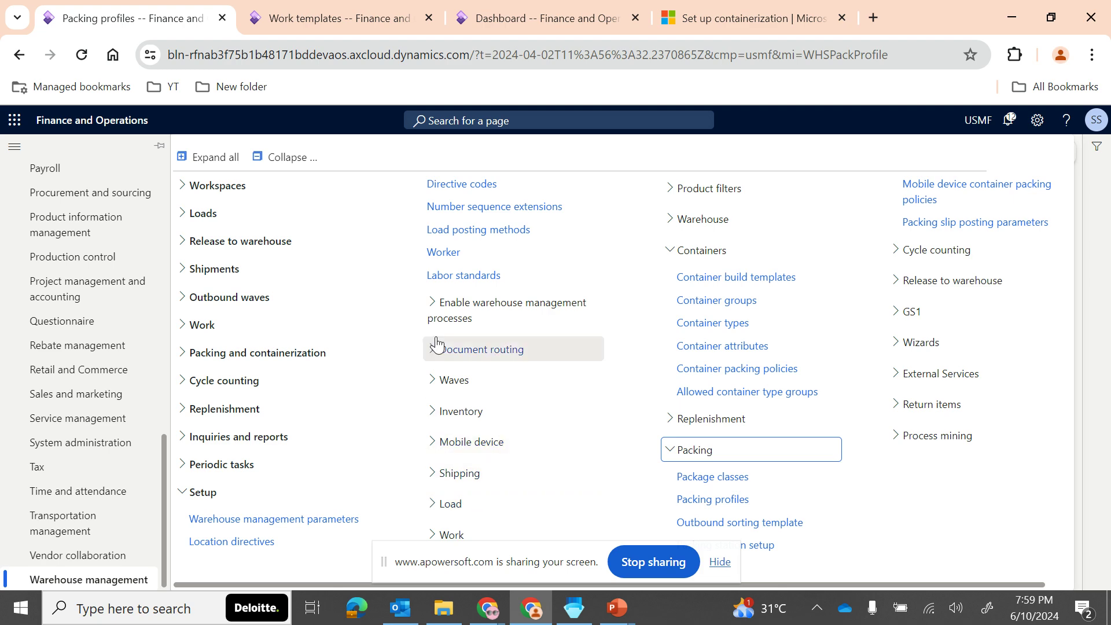
pyautogui.click(461, 257)
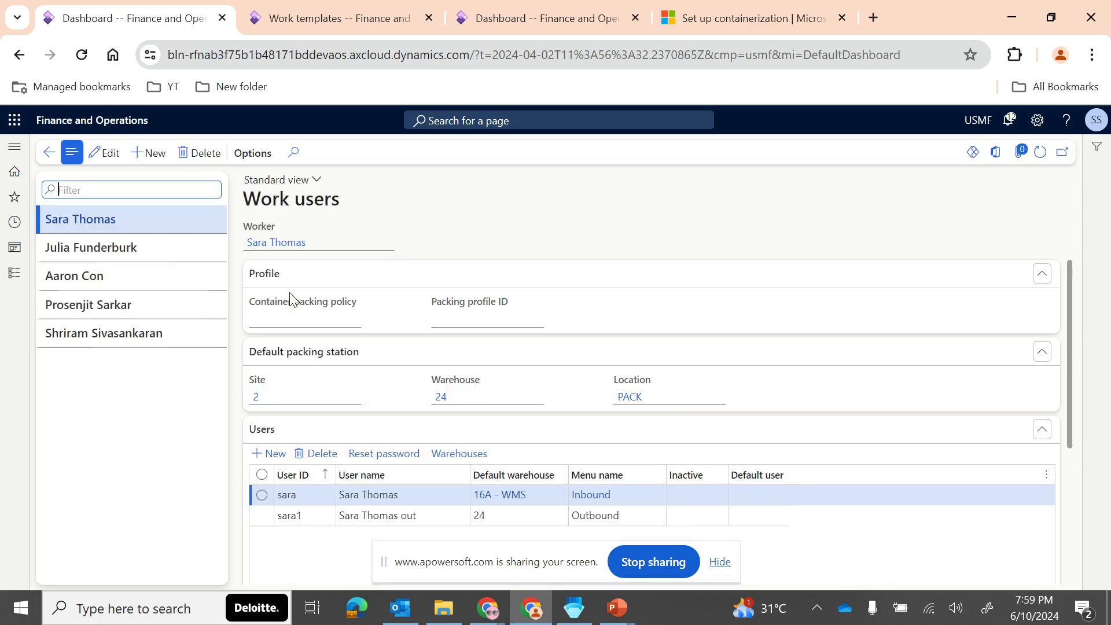
# Assign the packing profile WH16A-wms to the last work user in the list, save the record and review its settings
pyautogui.click(199, 338)
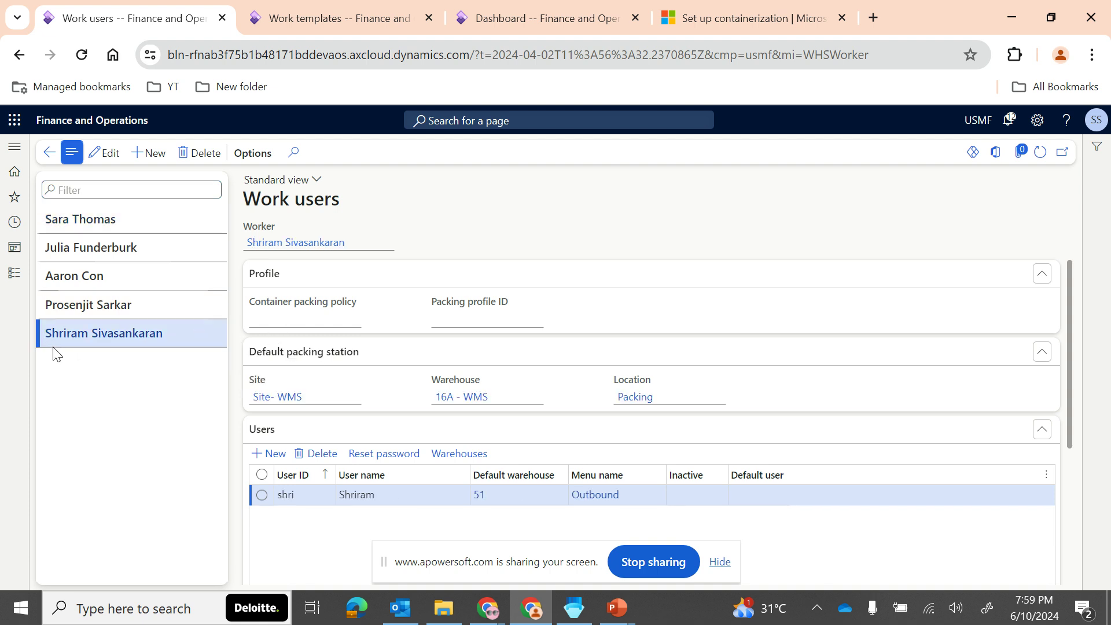
pyautogui.click(354, 322)
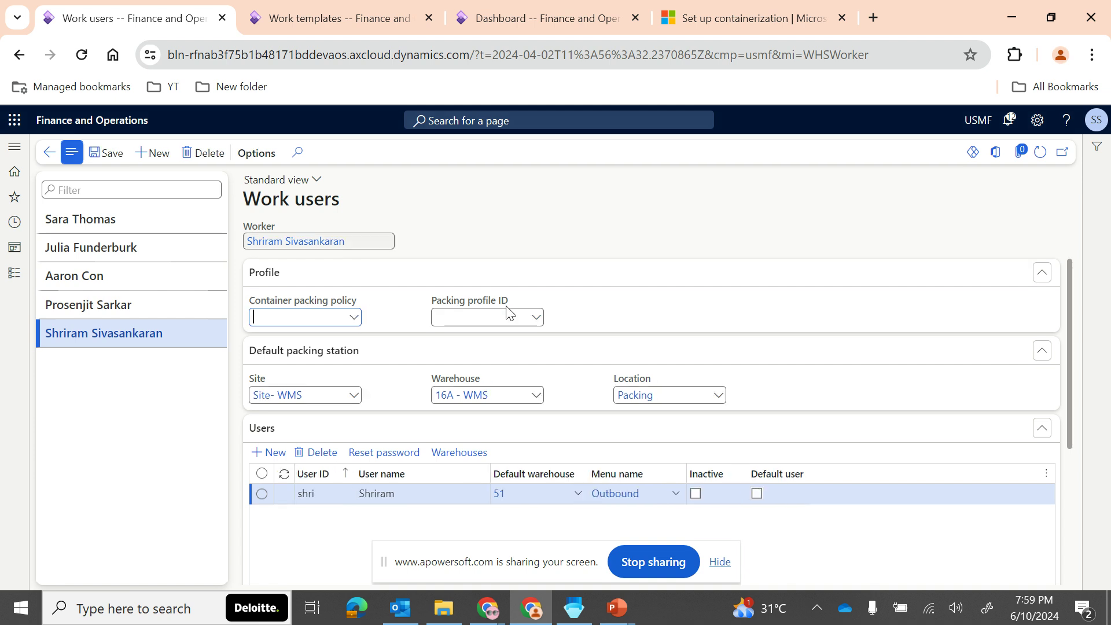
pyautogui.click(537, 318)
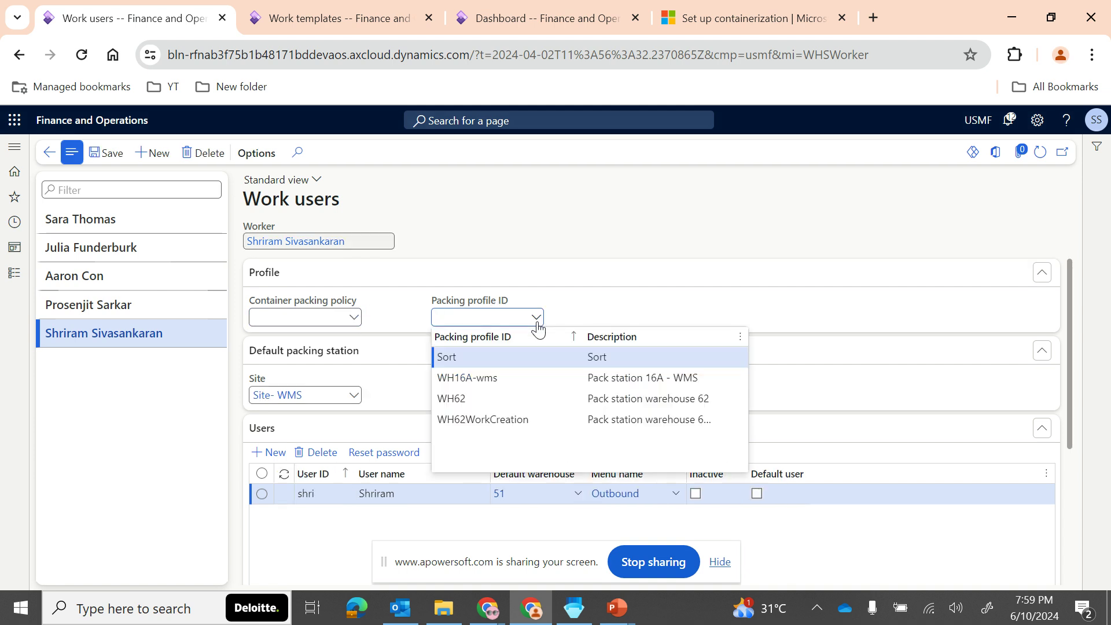
pyautogui.click(496, 379)
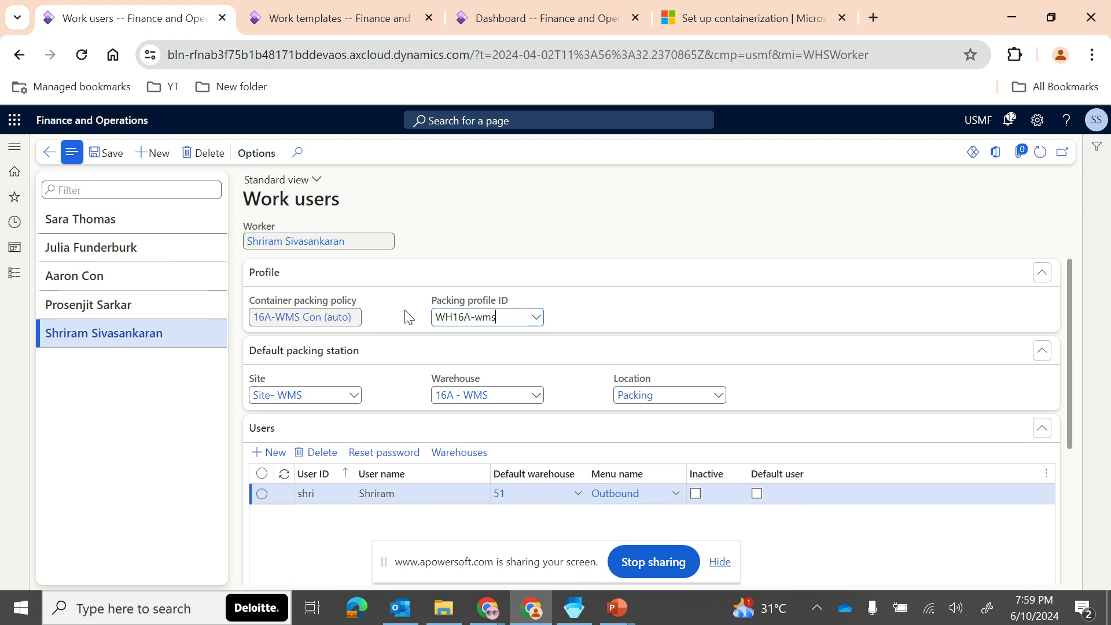
pyautogui.moveTo(331, 322)
pyautogui.click(107, 153)
pyautogui.scroll(-1, 397, 316)
pyautogui.scroll(-2, 428, 478)
pyautogui.scroll(4, 427, 473)
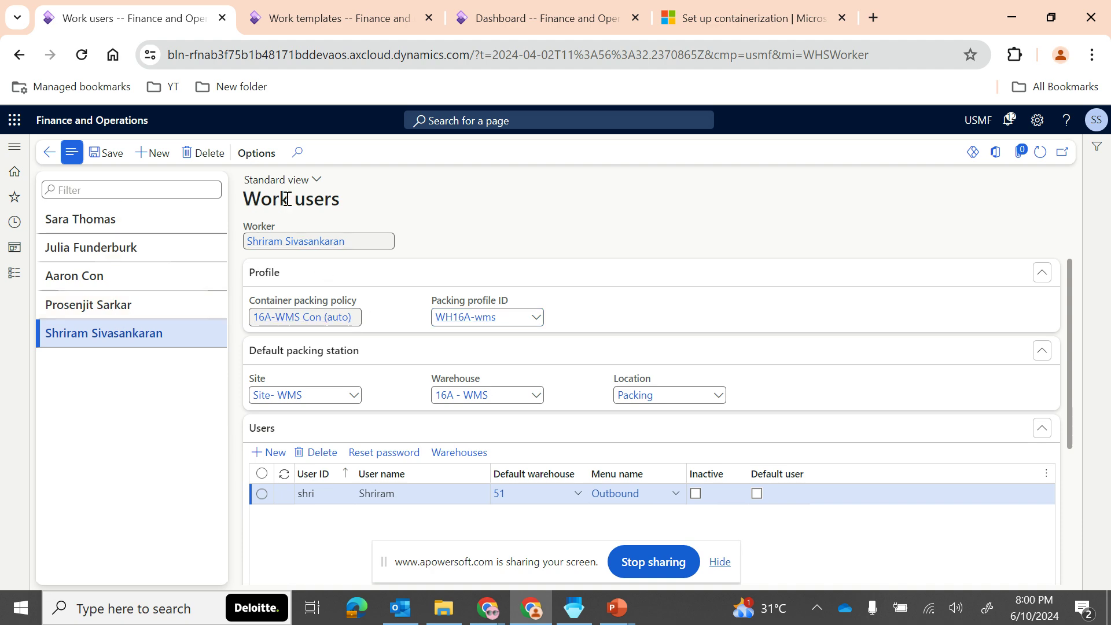
# Switch to the PowerPoint slide show and advance from the Configurations slide to the Containerization slide
pyautogui.click(14, 273)
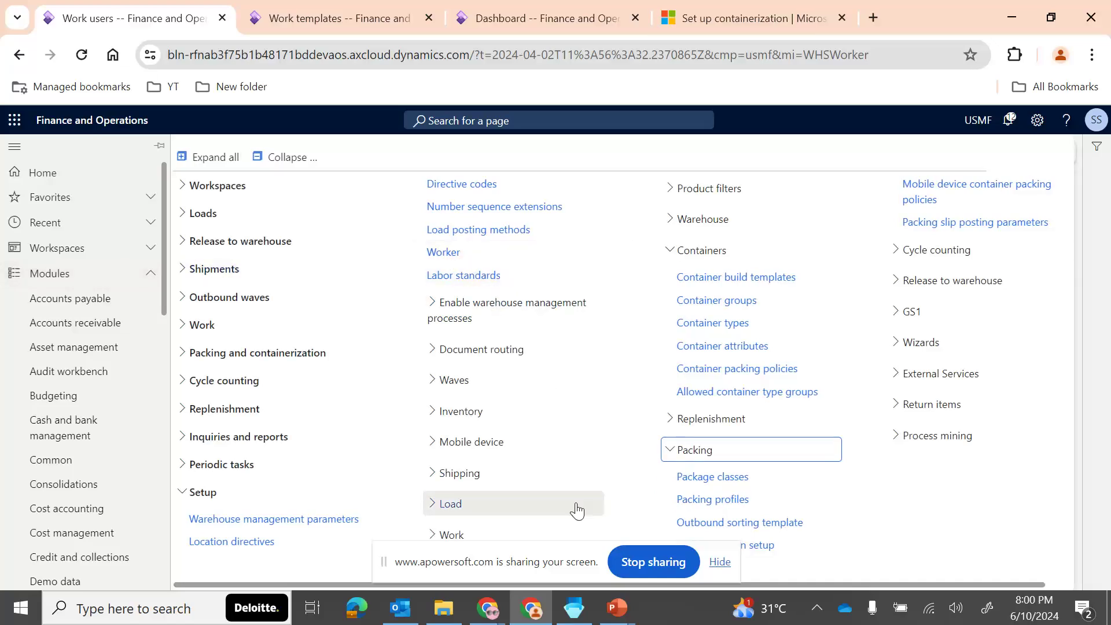
pyautogui.click(617, 609)
pyautogui.click(661, 546)
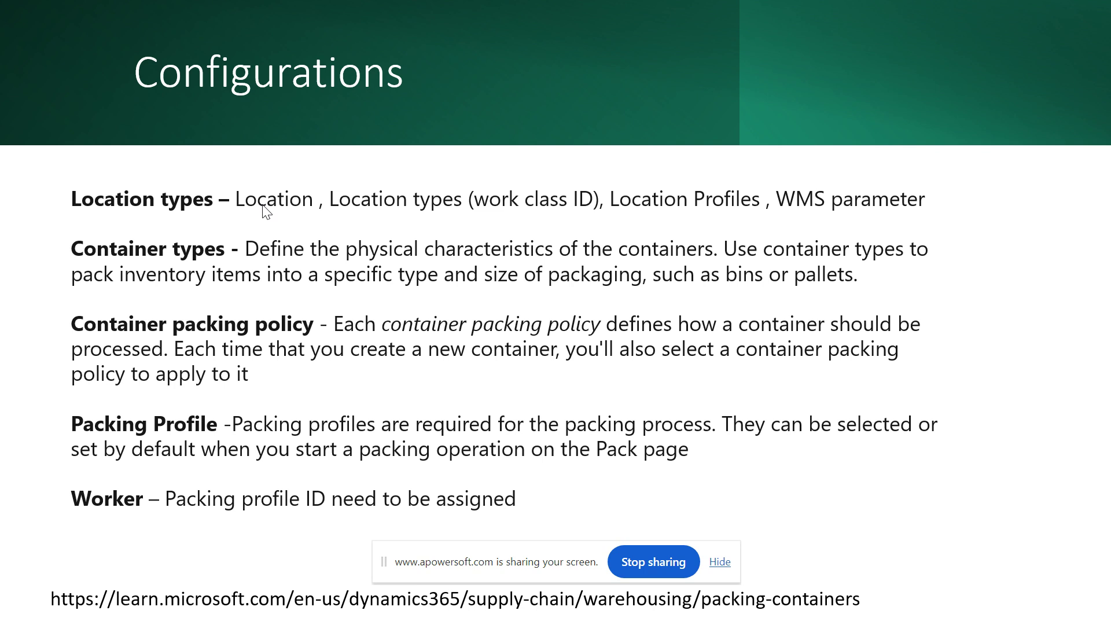
pyautogui.press('Right')
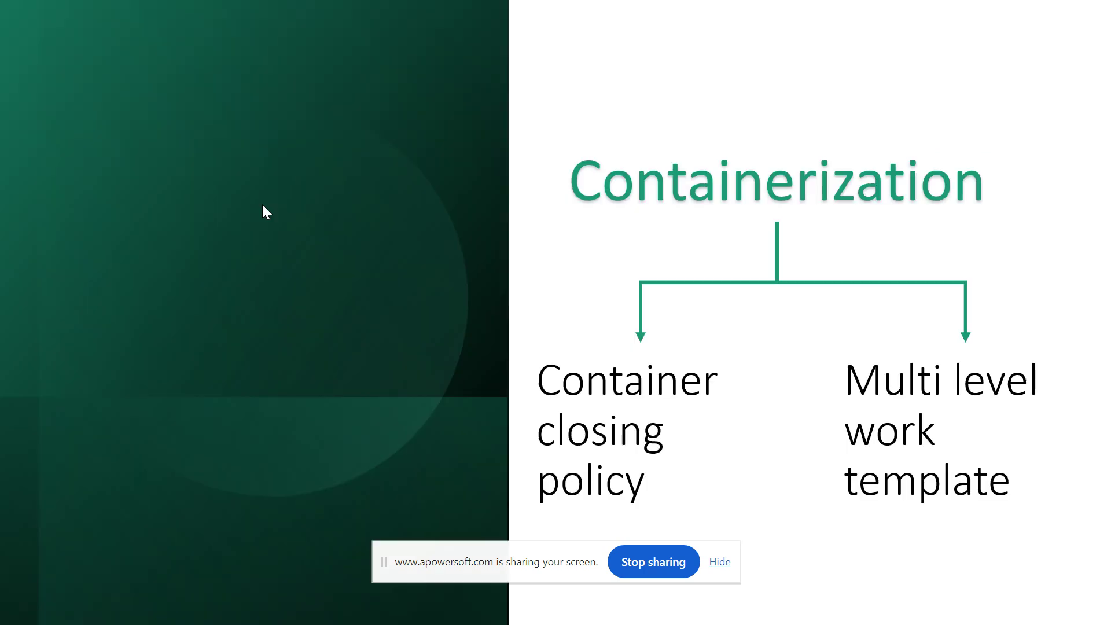